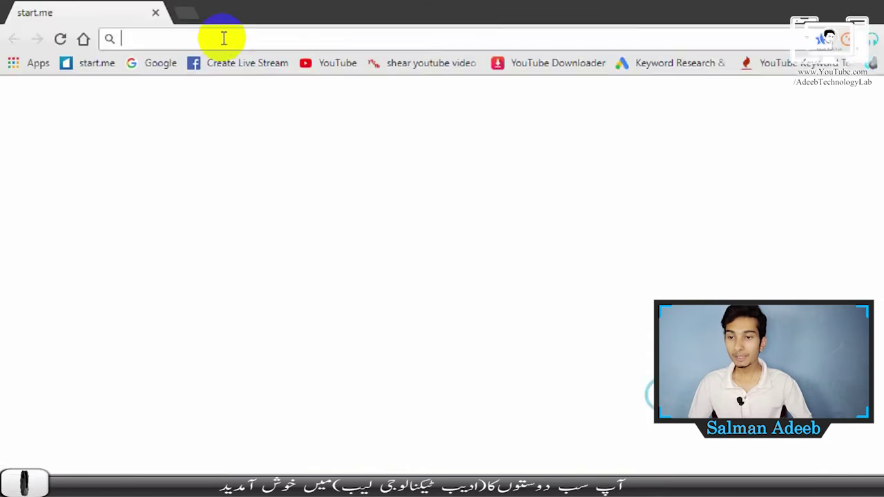
- Load salmanadeeb.wixsite.com/photoshop in Chrome and reach its HD Wallpapers gallery
click(149, 25)
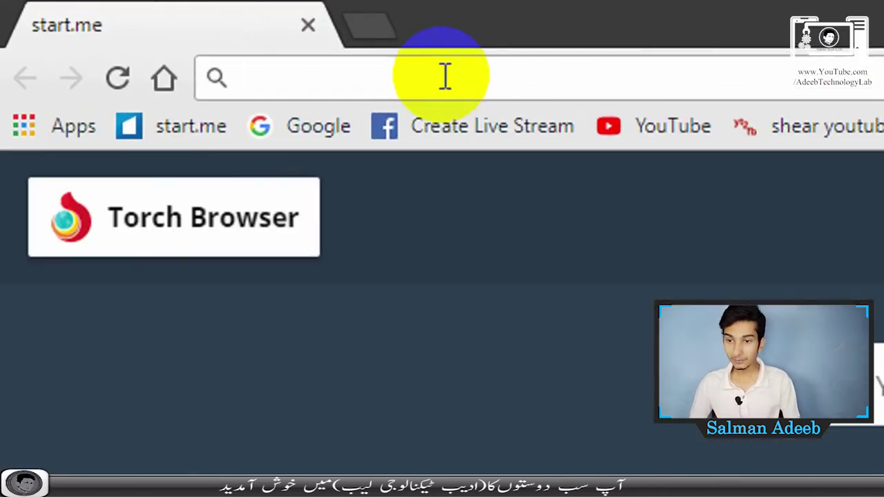
text(s)
key(End)
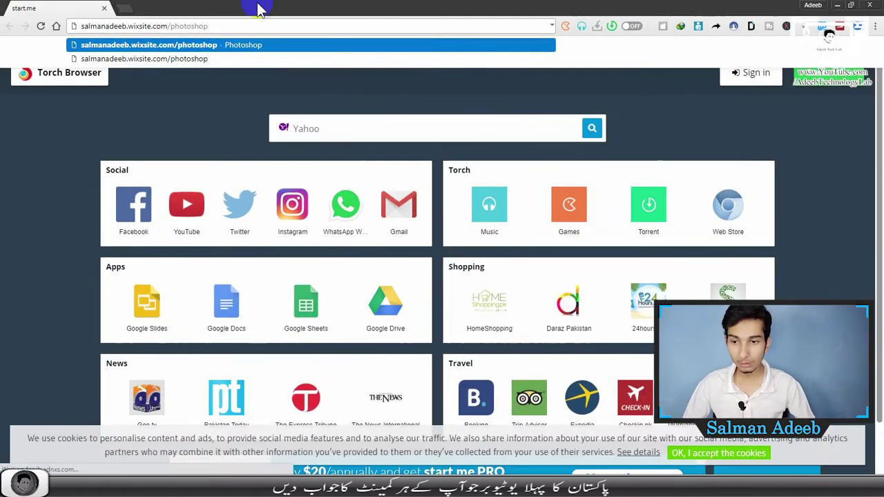
key(Return)
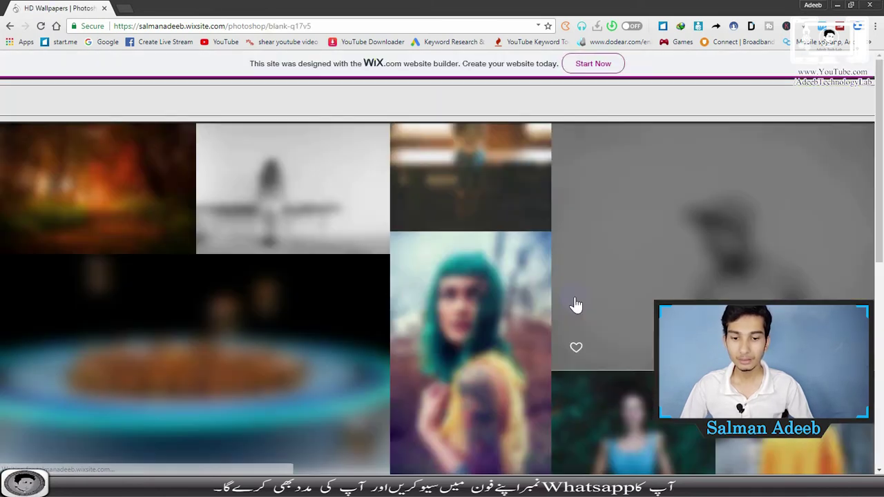
- Open the site's Plugins page from its menu and scroll down through the posts
click(504, 109)
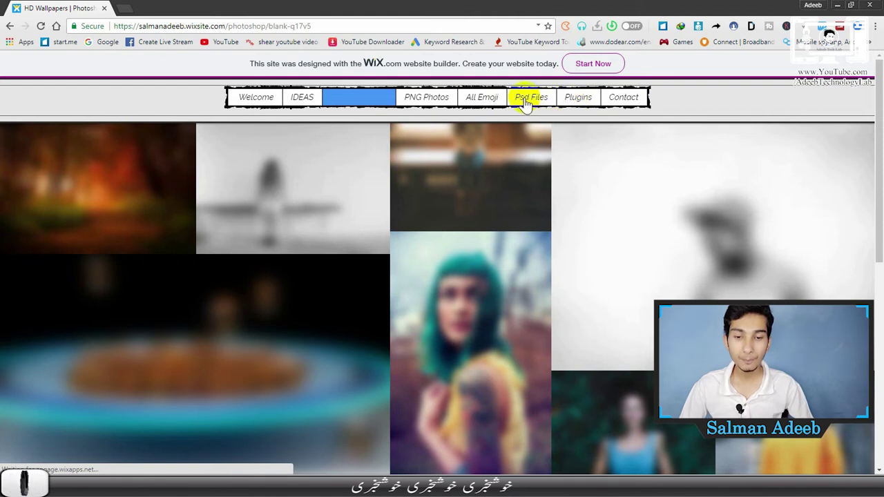
click(578, 98)
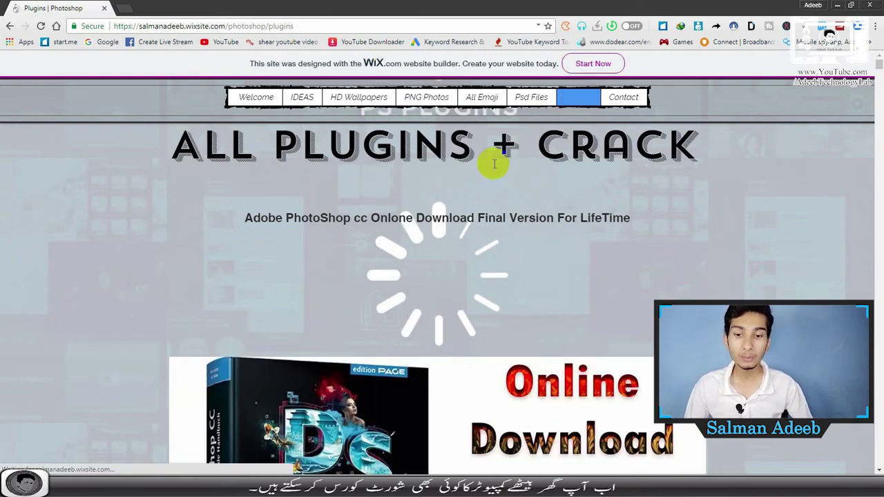
scroll(491, 164, down, 1)
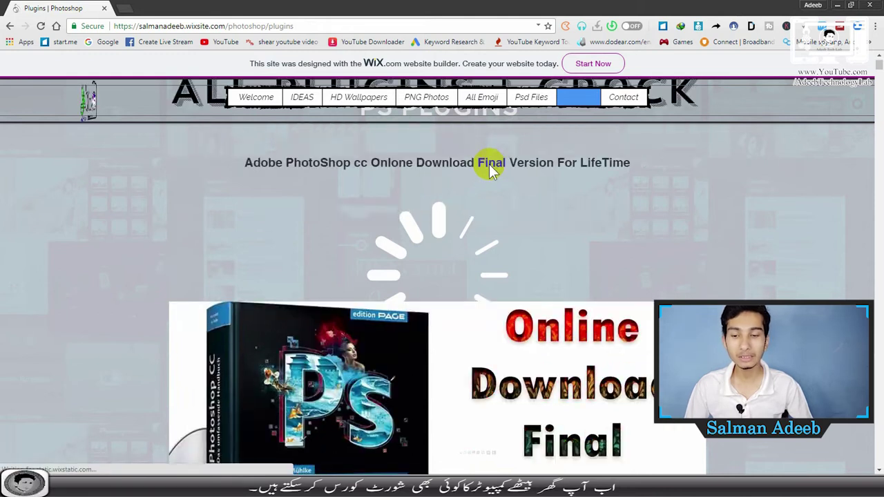
scroll(490, 164, down, 1)
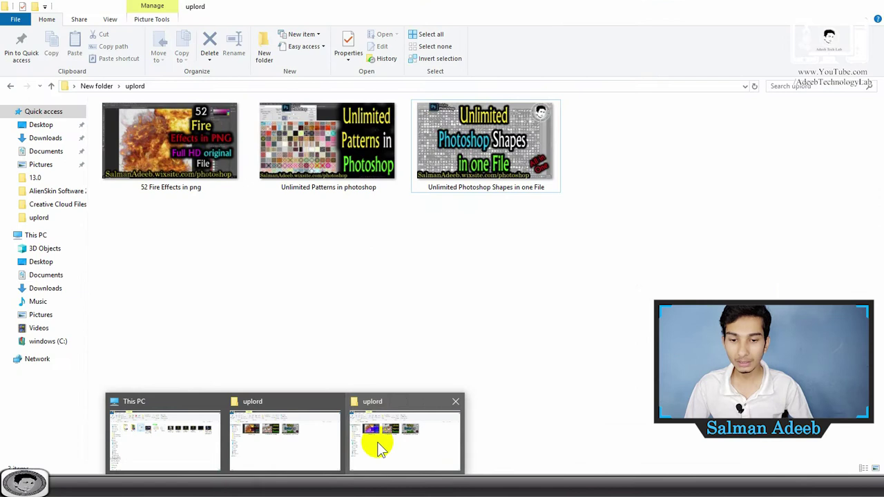
- Copy the 'Unlimited Photoshop Shapes in one File' image's name from the uplord folder
click(375, 445)
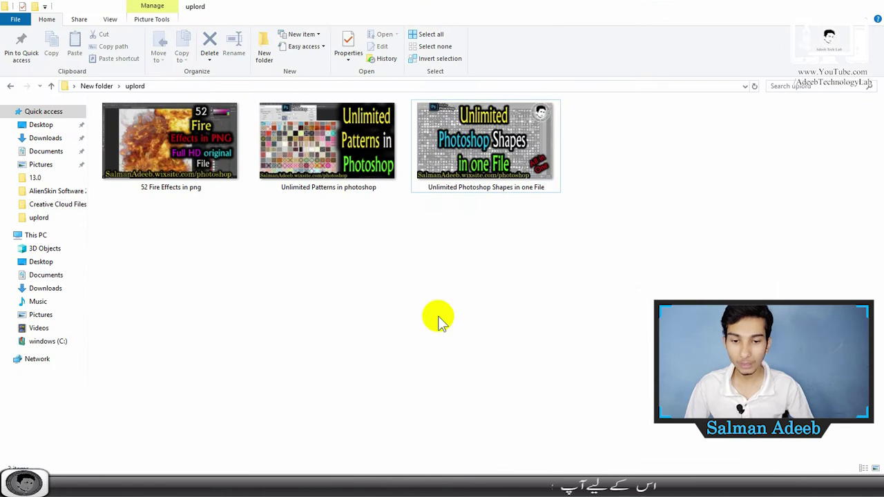
click(492, 181)
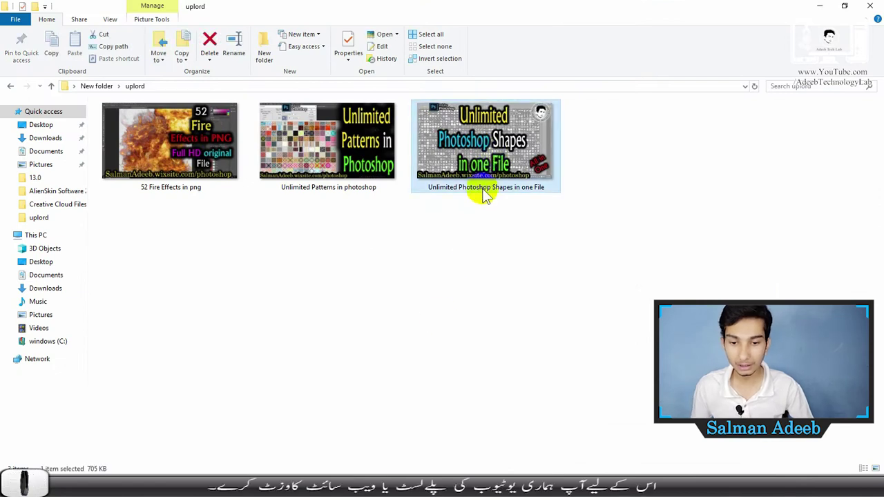
key(F2)
click(468, 228)
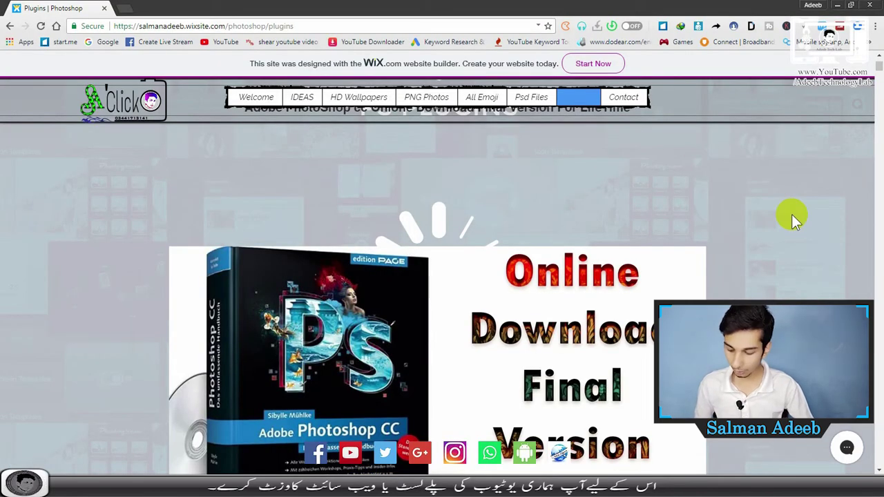
- Find 'Photoshop Shapes in one File' on the Plugins page to jump to its post
key(ctrl+f)
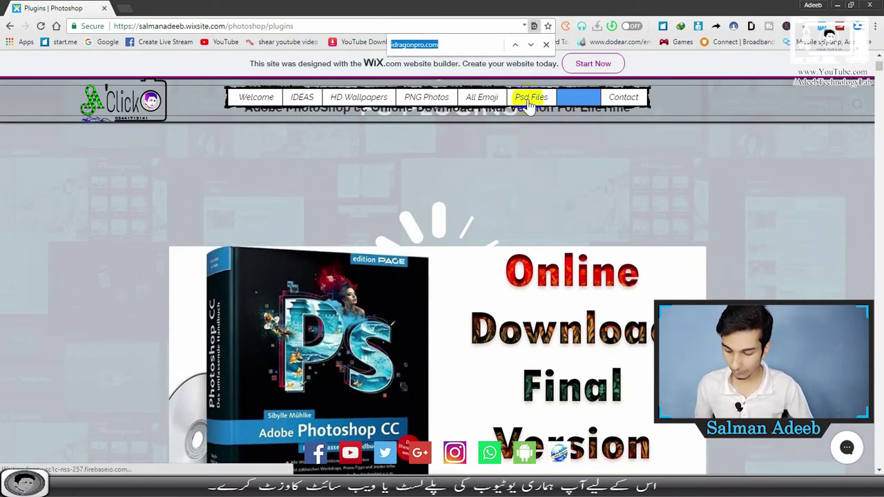
key(ctrl+v)
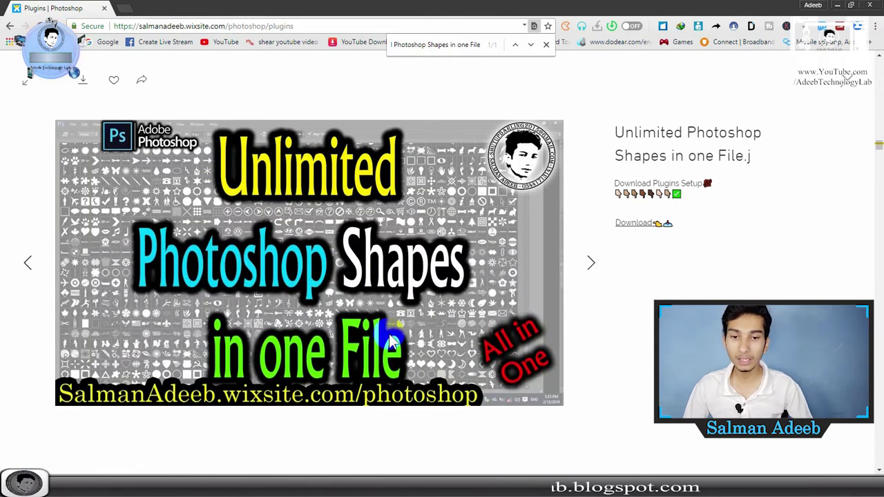
click(546, 44)
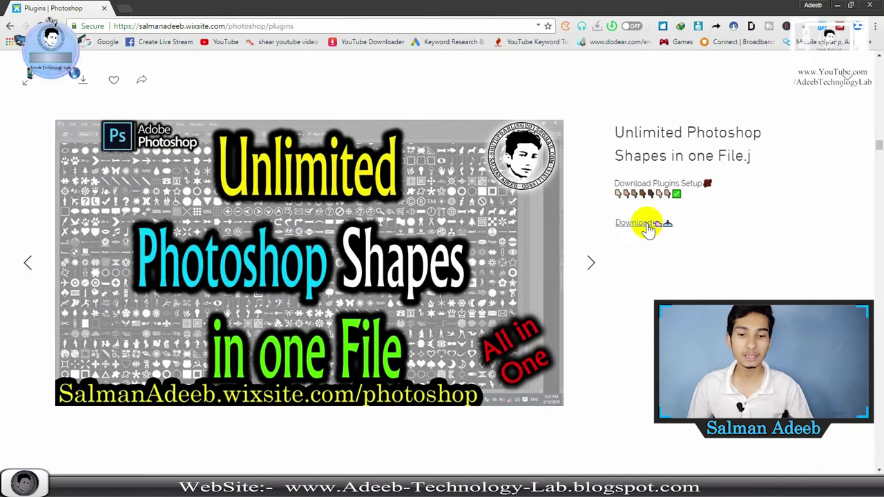
- Follow the shapes post's download link past the adf.ly ad to MEGA, closing the IQ Option tab
click(647, 228)
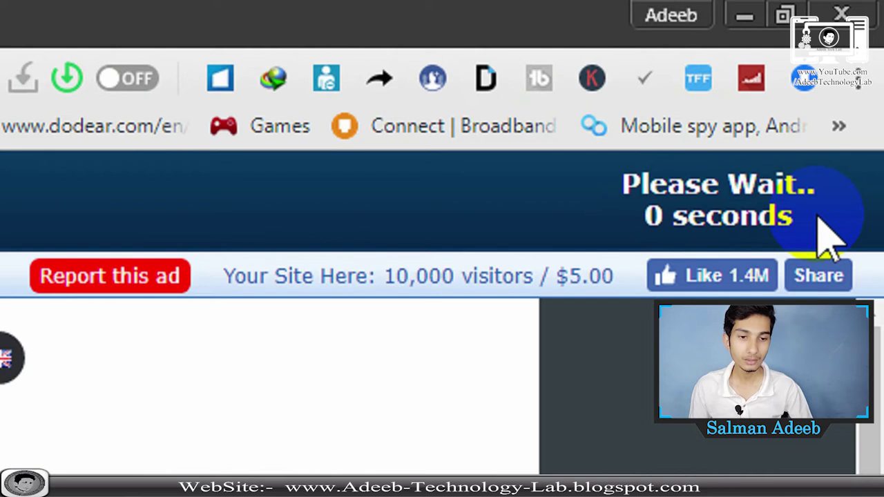
click(760, 223)
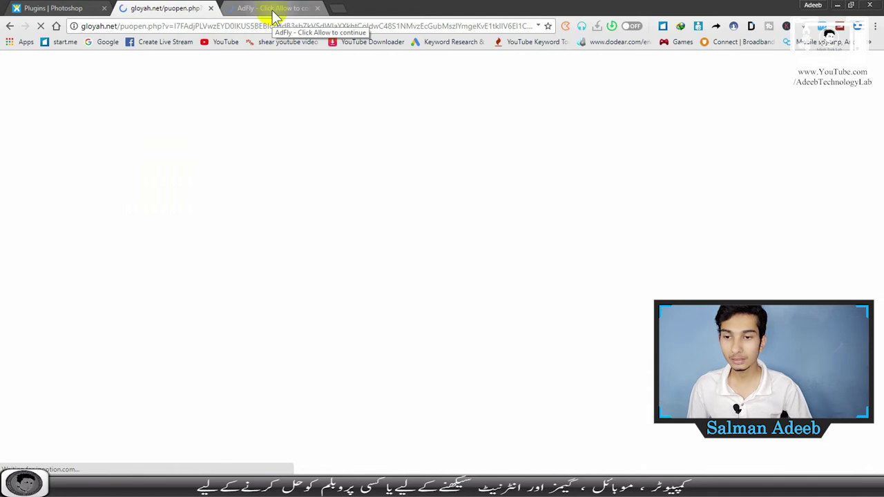
click(253, 11)
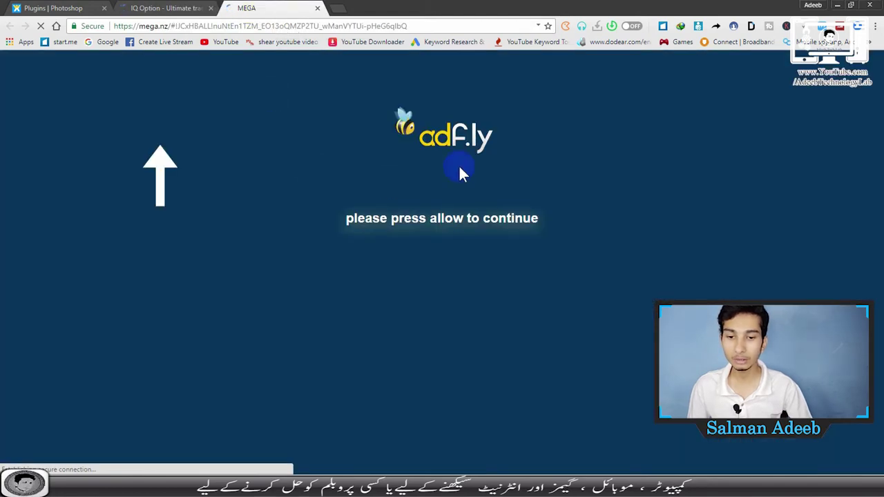
click(452, 233)
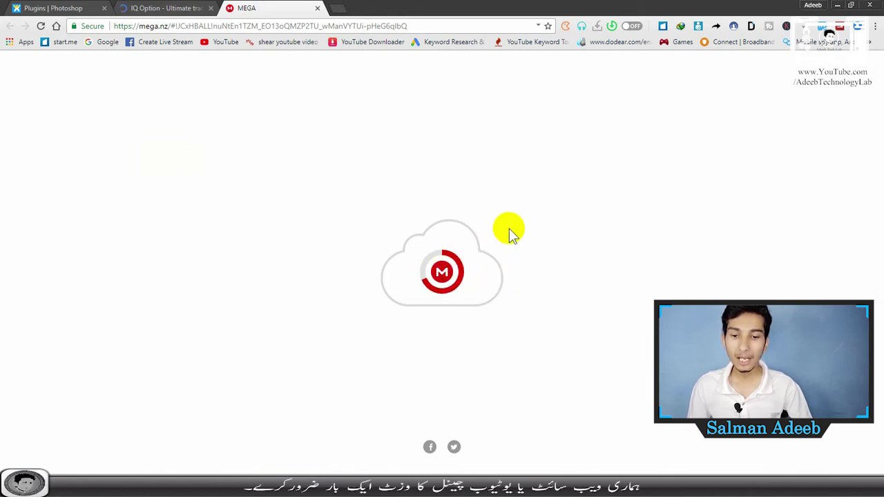
click(183, 8)
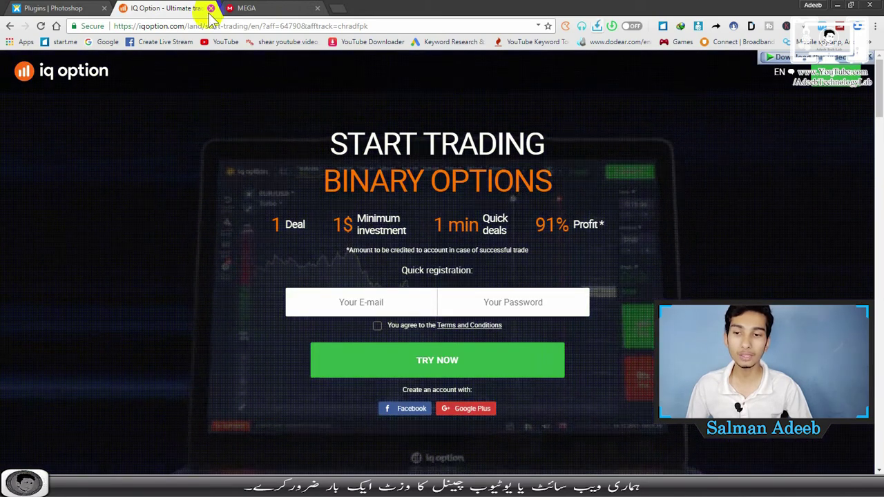
click(275, 9)
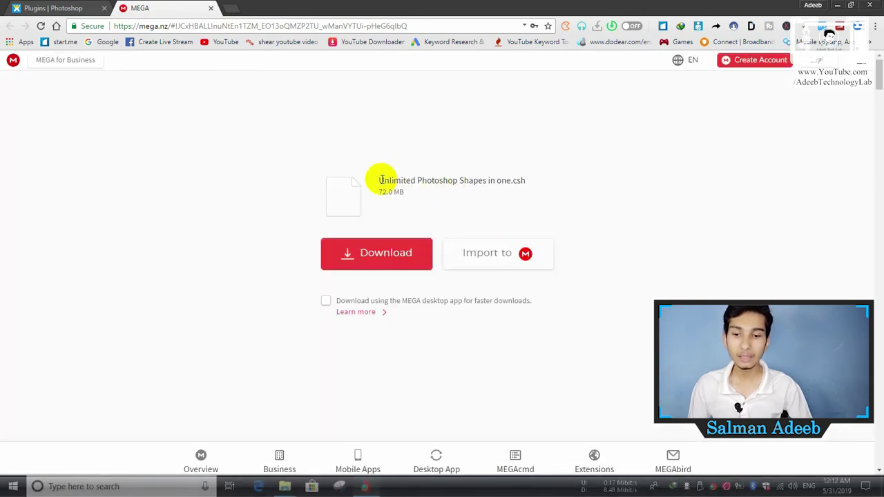
double_click(407, 182)
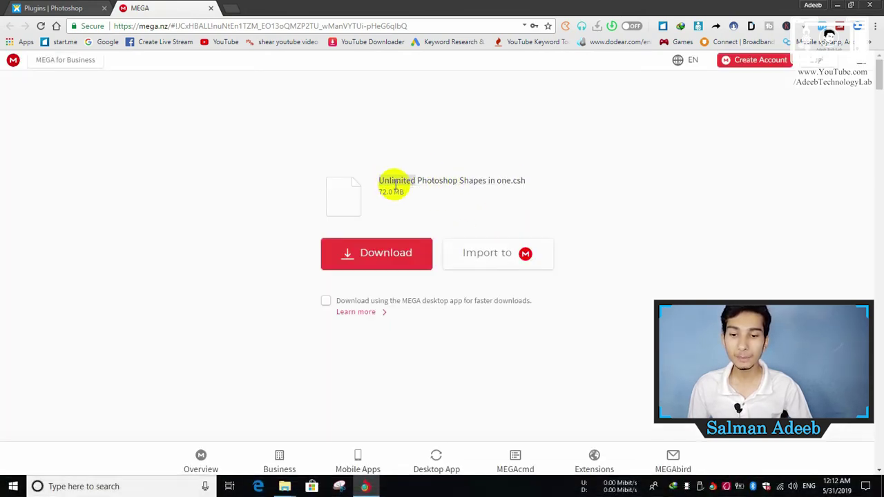
drag(379, 179, 527, 180)
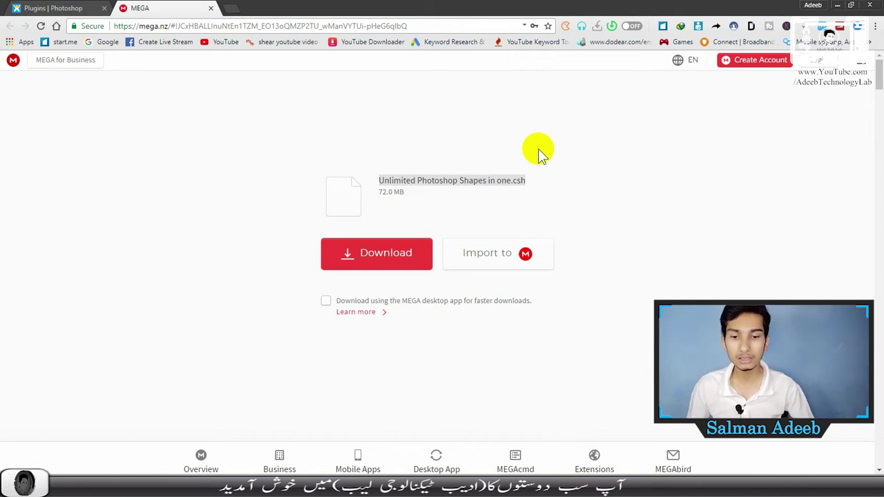
click(464, 182)
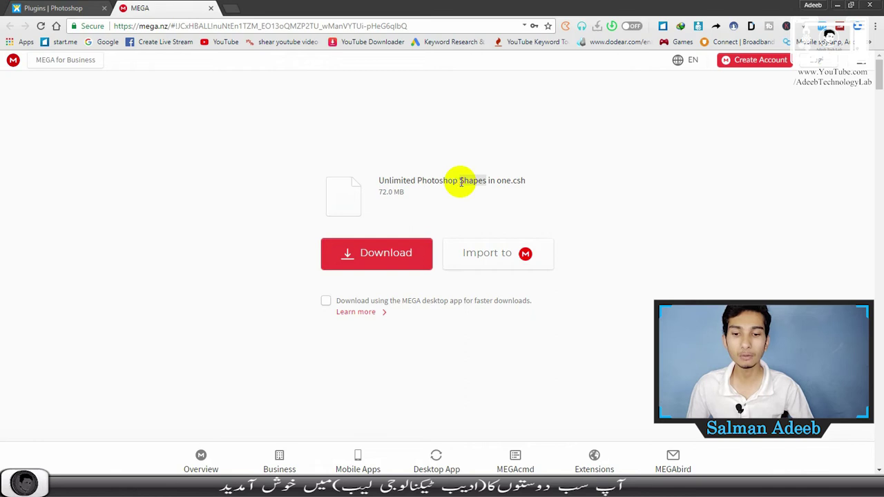
triple_click(461, 181)
click(461, 182)
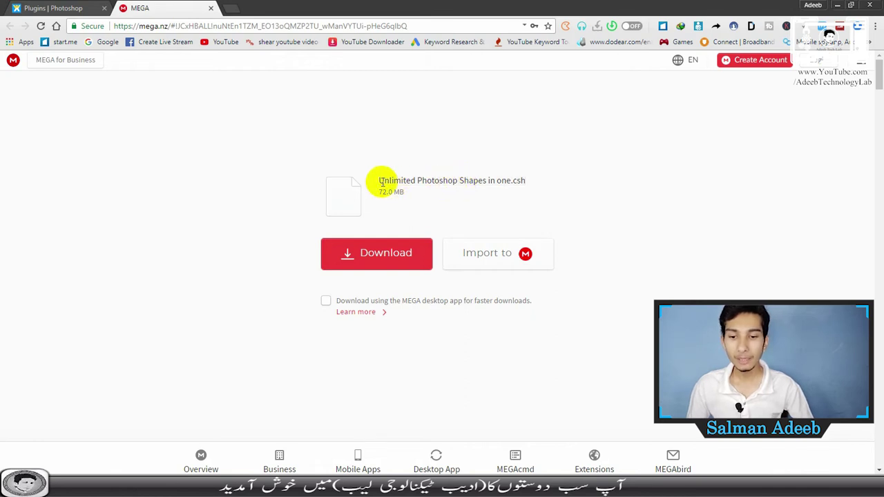
drag(379, 182, 509, 180)
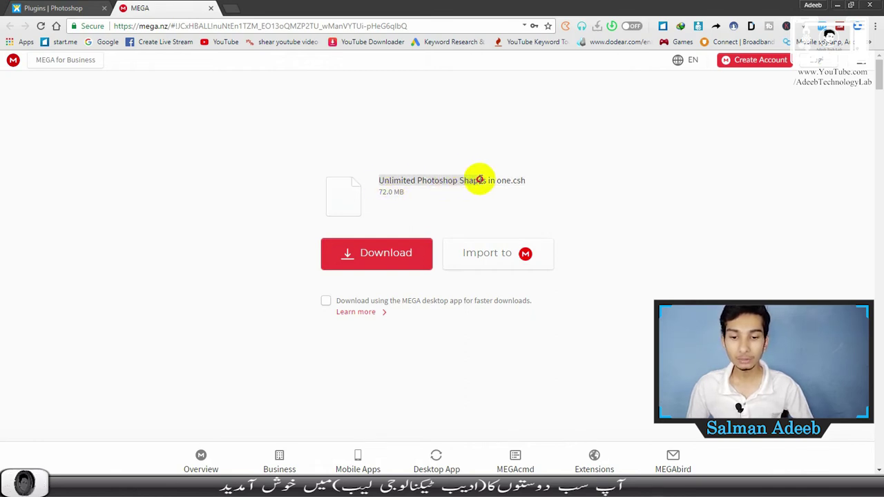
click(505, 180)
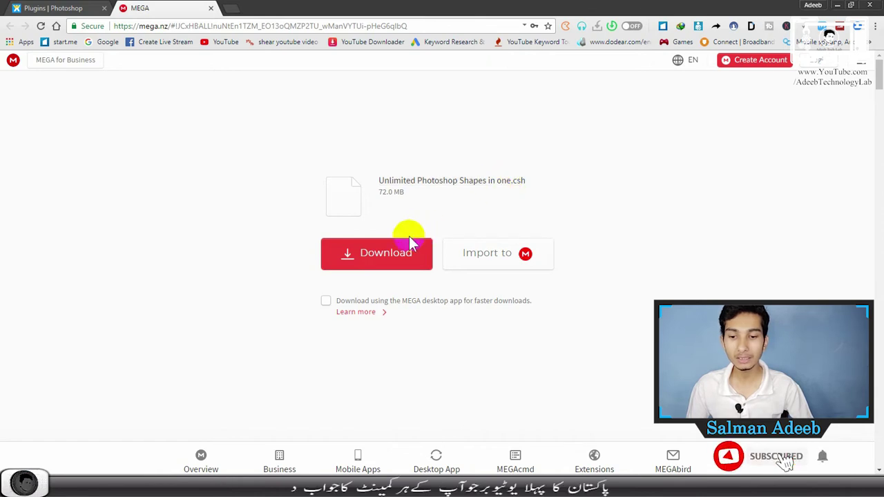
- Download the 72.0 MB Unlimited Photoshop Shapes in one.csh file and show it in its folder
click(384, 259)
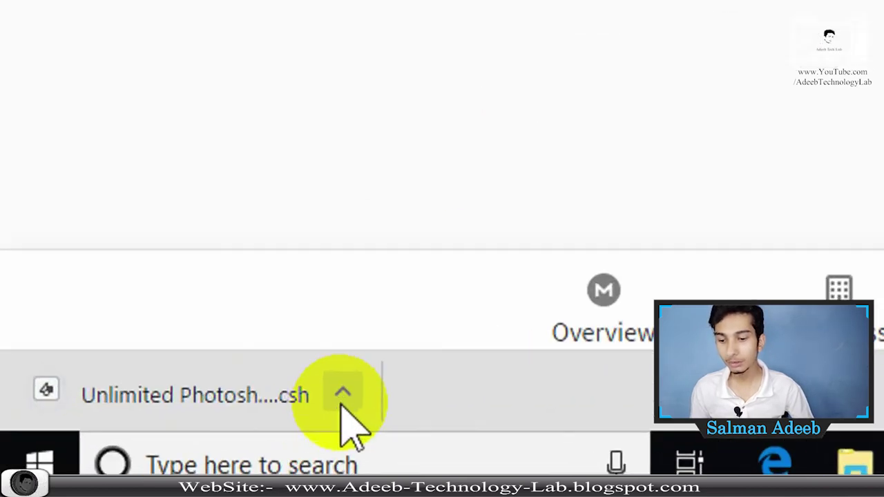
click(342, 400)
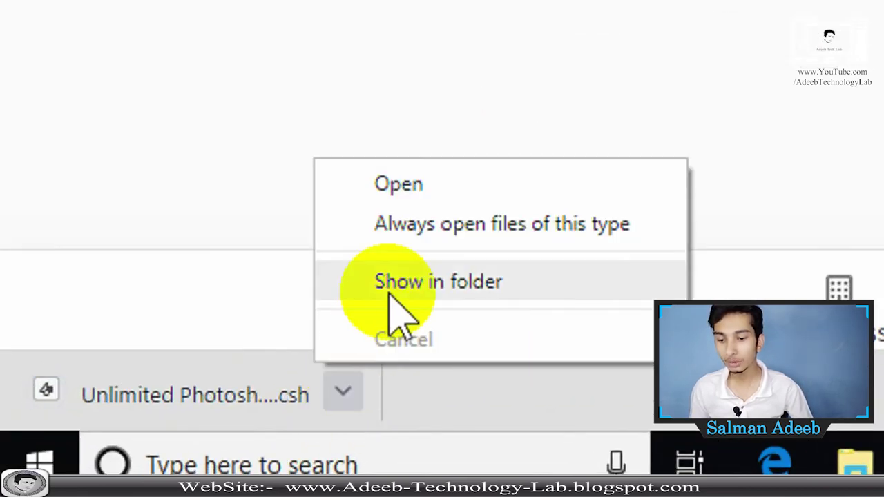
click(412, 294)
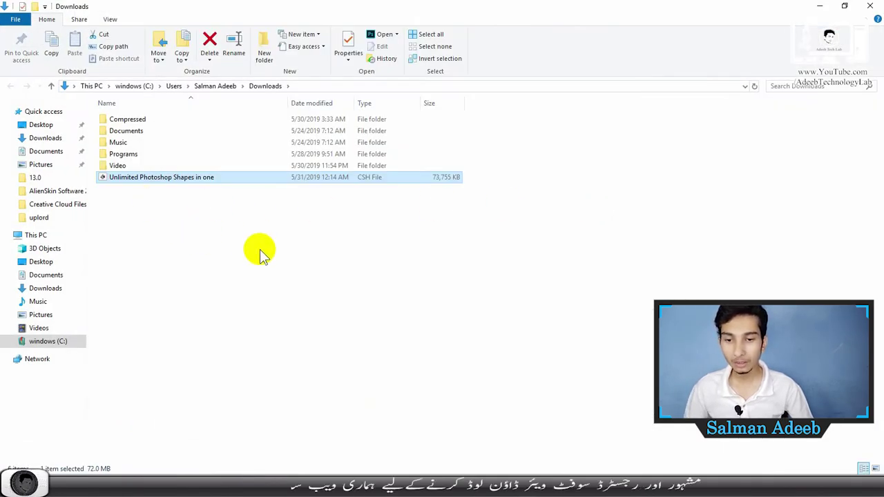
- Switch the Downloads folder to Large icons, then minimize Explorer to return to Chrome
ctrl+scroll(259, 253, up, 3)
ctrl+scroll(259, 253, up, 1)
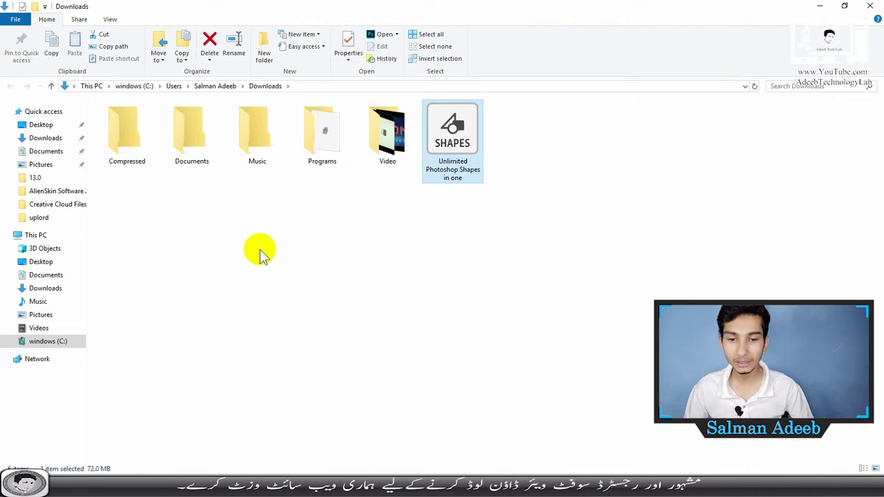
ctrl+scroll(259, 252, up, 1)
ctrl+scroll(561, 200, up, 1)
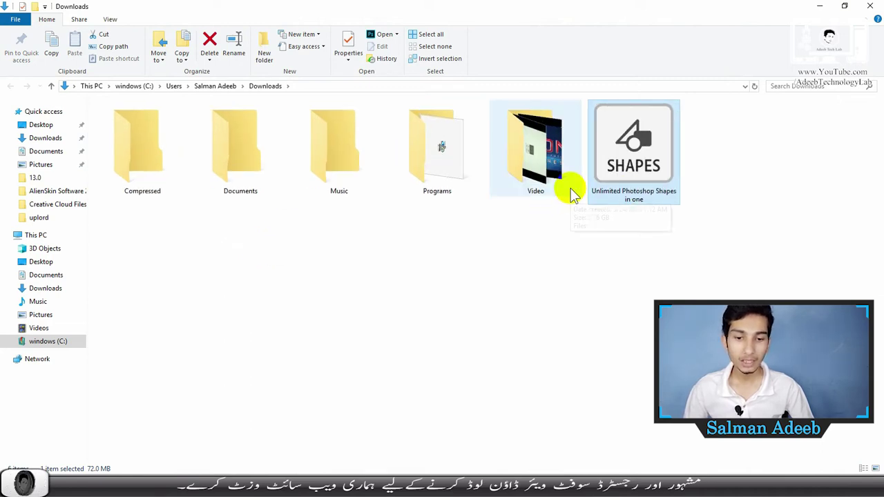
click(820, 6)
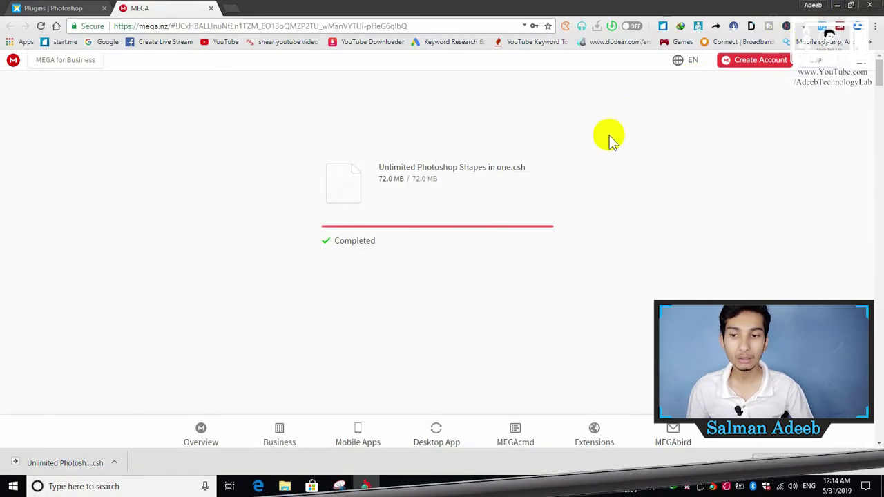
- Close the MEGA tab, minimize the folder window, and refresh the desktop
click(211, 8)
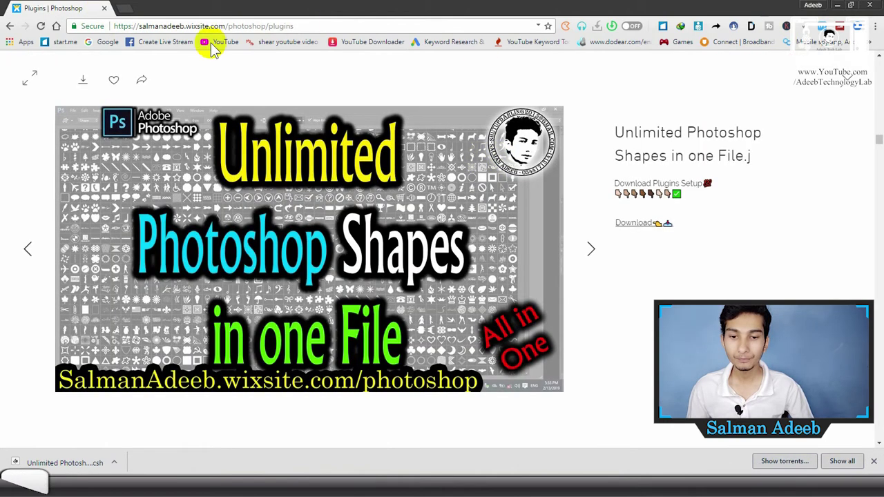
key(alt+Tab)
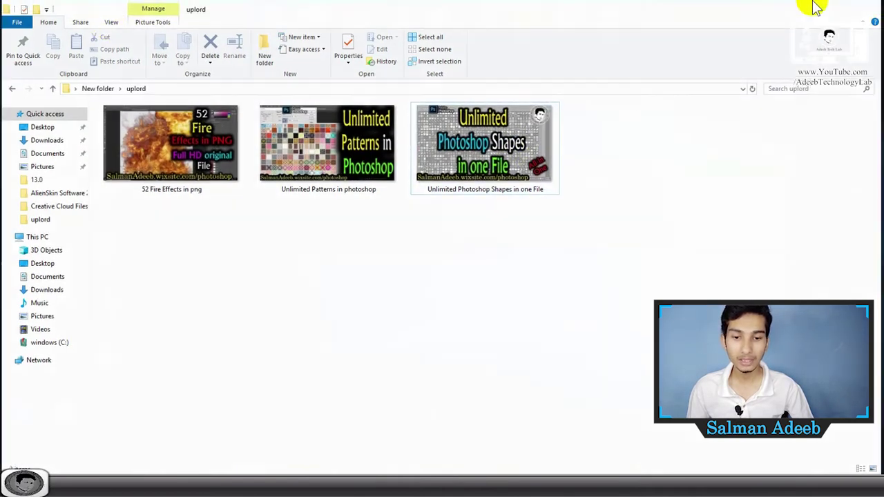
click(820, 6)
right_click(527, 157)
click(562, 191)
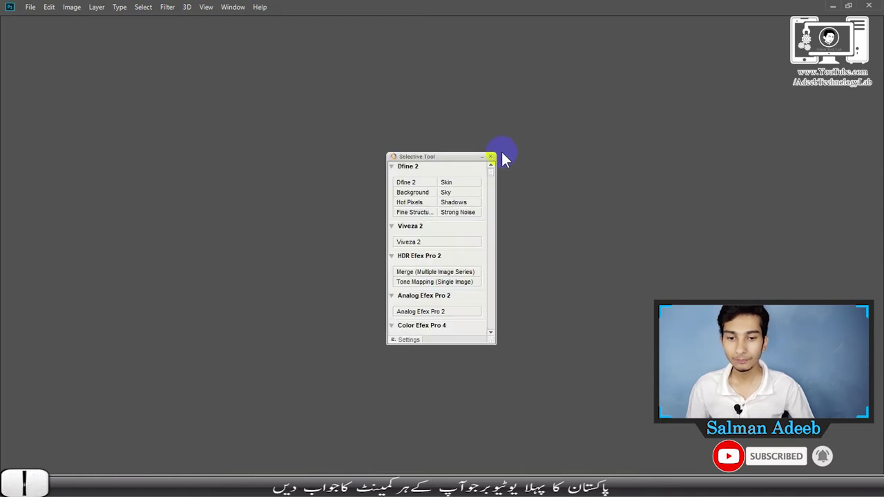
- Close the Selective Tool panel and bring up the 7 x 5 inch, 300 ppi New Document dialog
click(491, 155)
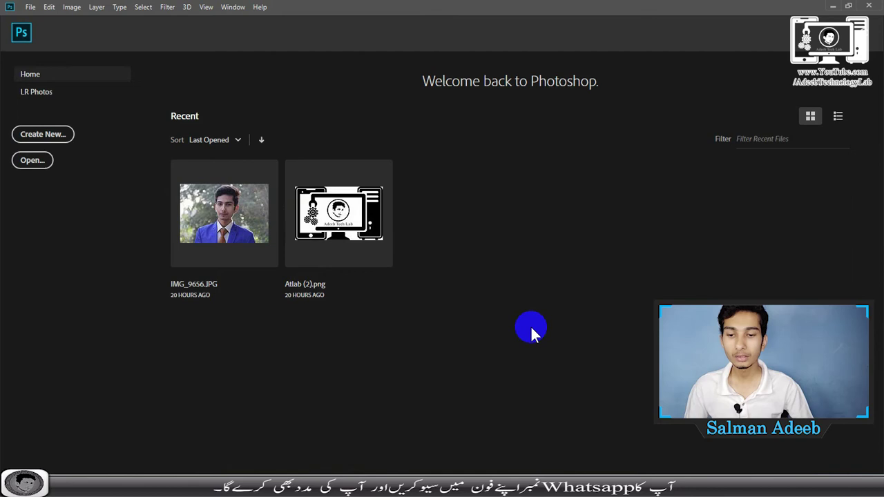
key(ctrl+n)
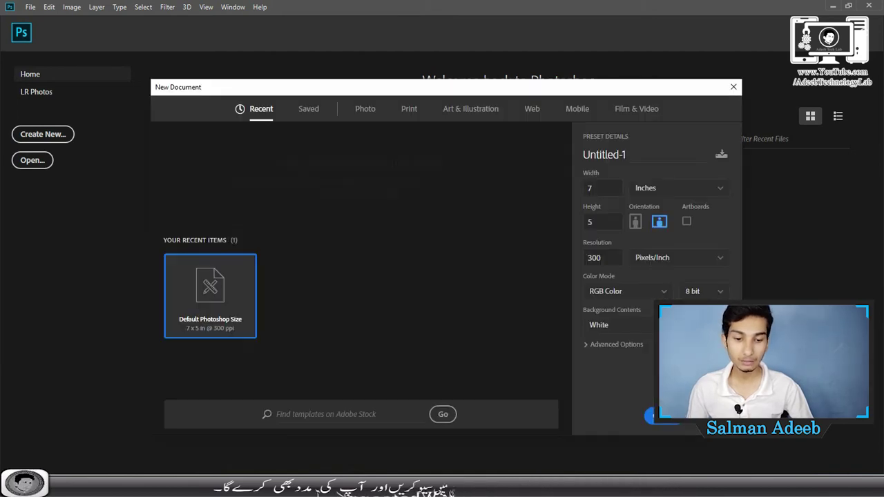
- Create the blank white Untitled-1 document and narrow the side panel dock
key(Escape)
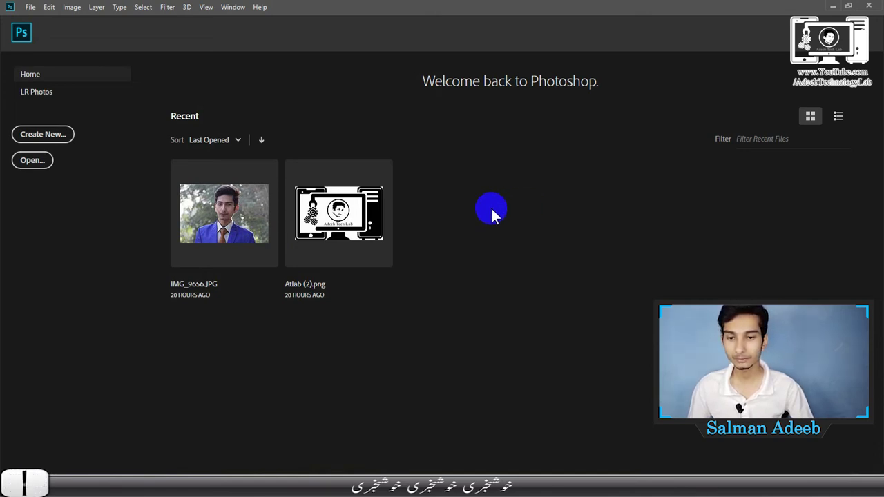
key(ctrl+alt+n)
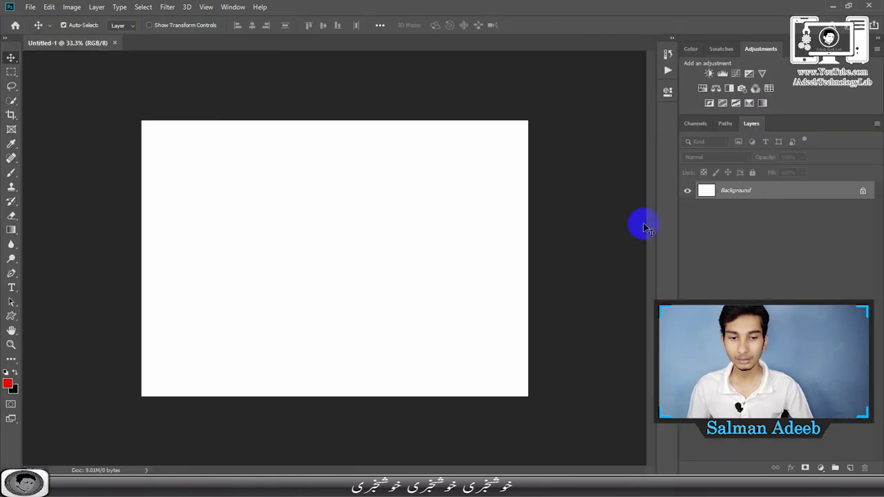
drag(678, 222, 725, 222)
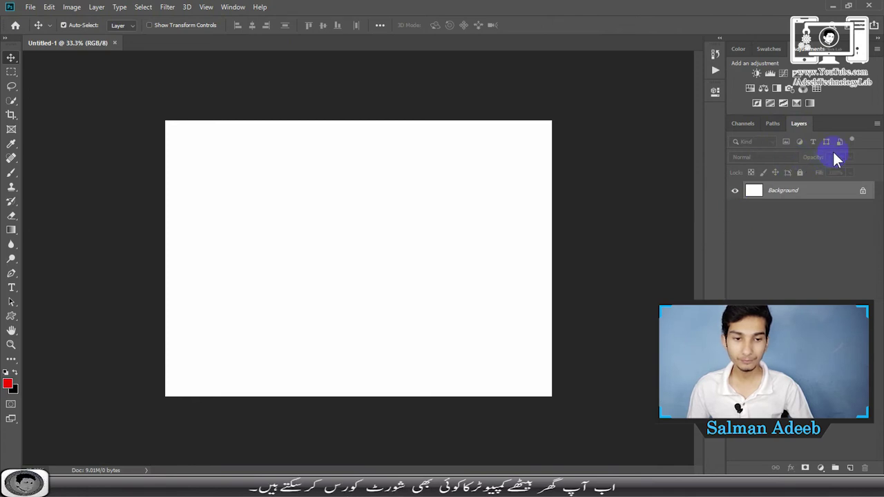
- Move the Layers panel group to the bottom of the dock and fit the canvas to the window
drag(834, 115, 825, 300)
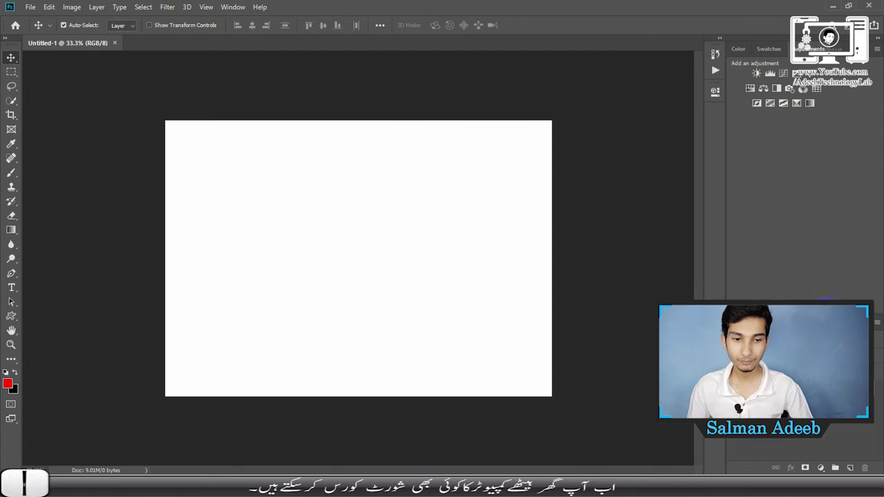
drag(826, 300, 829, 286)
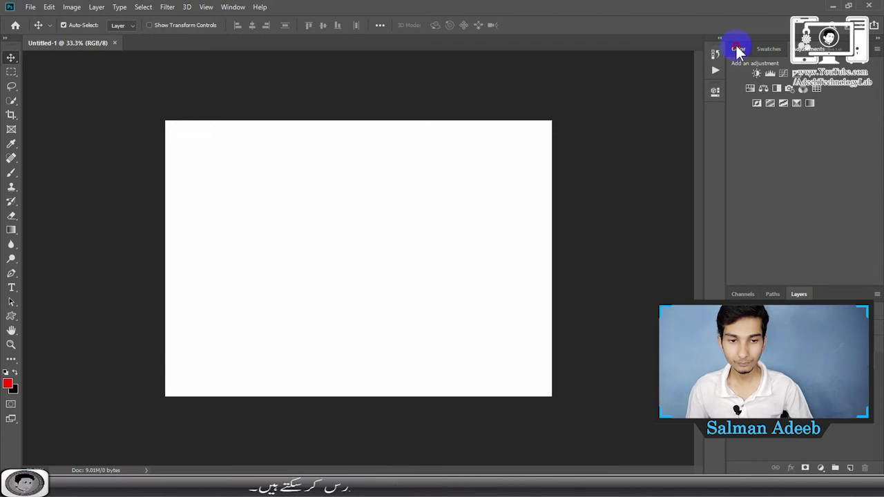
click(738, 49)
click(766, 49)
click(808, 49)
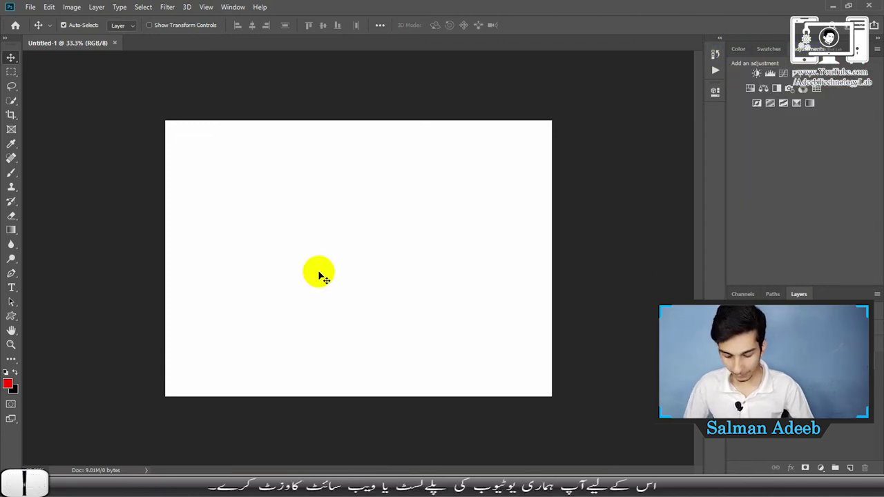
key(ctrl+0)
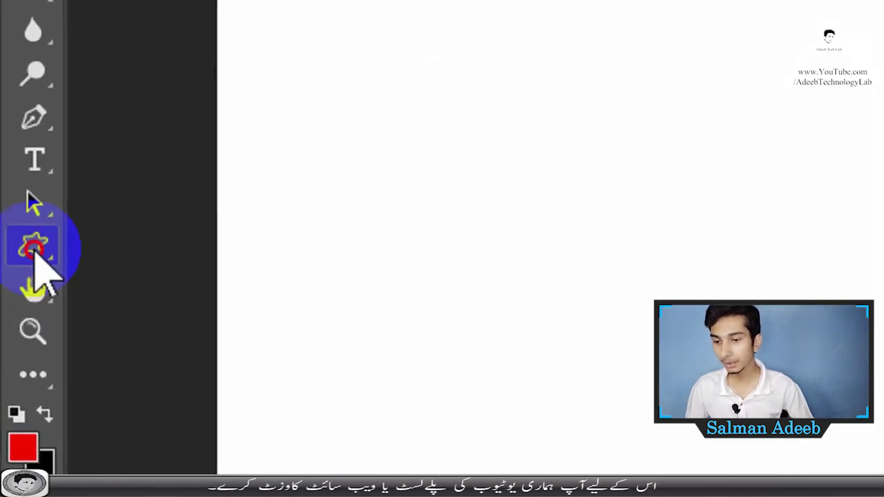
- Select the Custom Shape Tool from the shape tools flyout in the toolbar
click(34, 253)
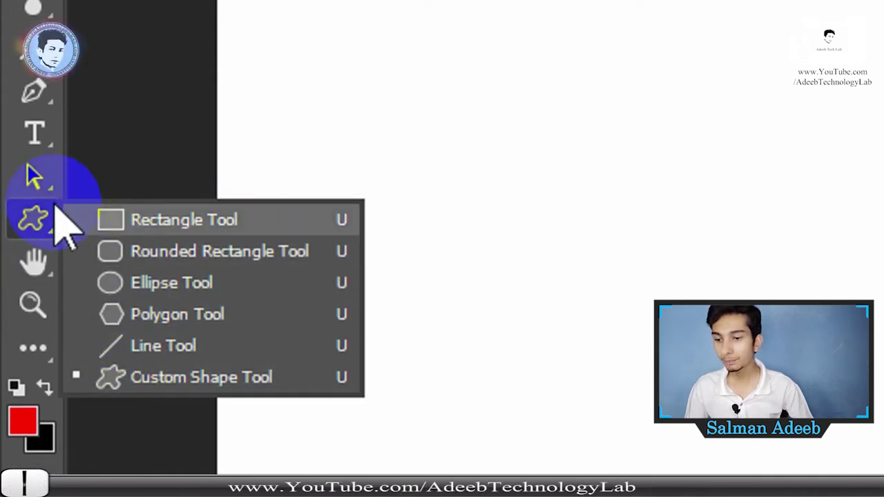
click(31, 223)
drag(31, 220, 161, 276)
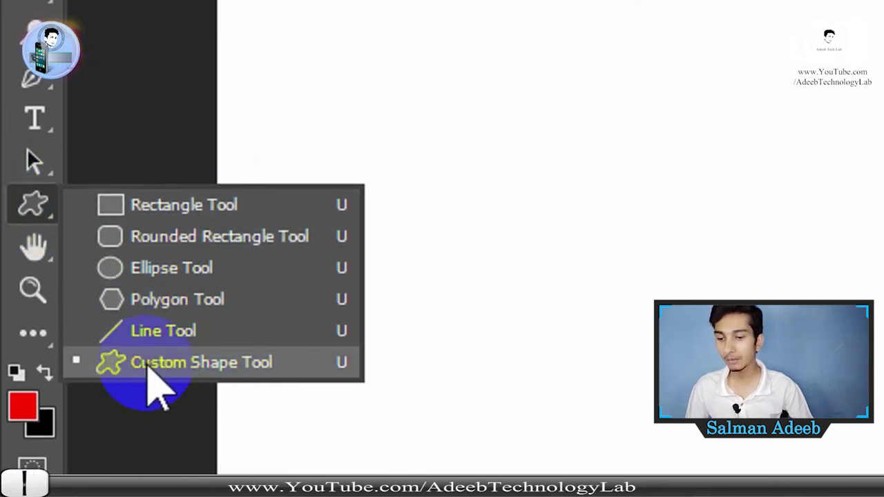
click(173, 368)
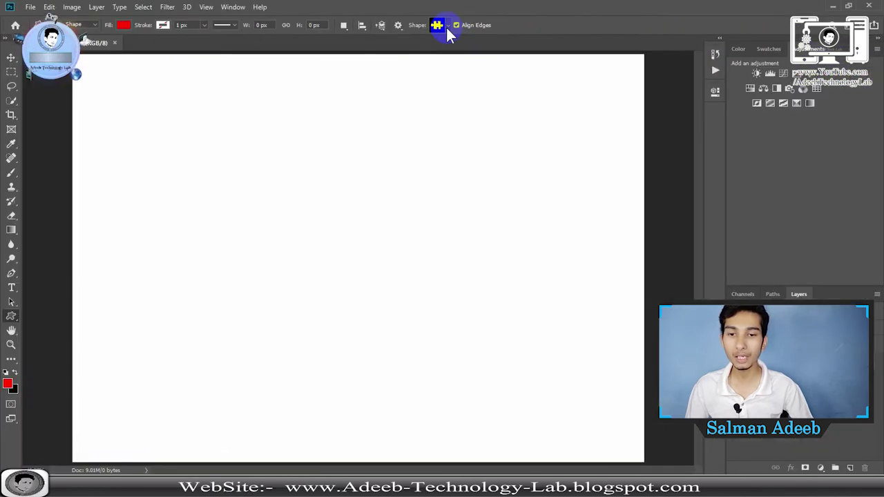
- Switch the custom shape picker to show Large Thumbnails
click(447, 26)
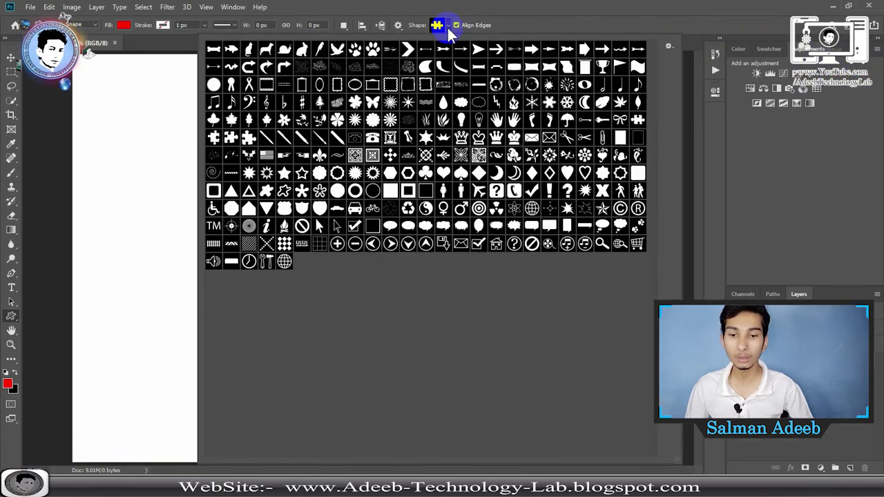
click(669, 50)
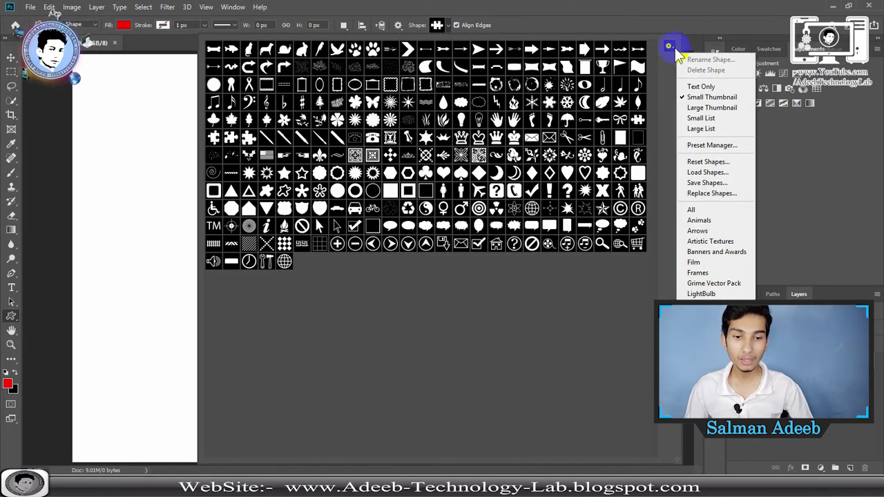
click(702, 104)
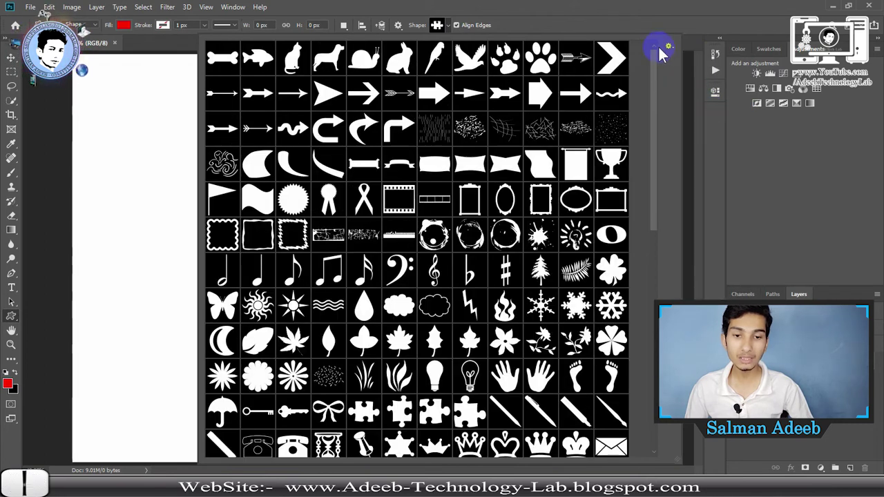
- Reset the shape library to the default shapes without saving the current set
click(669, 46)
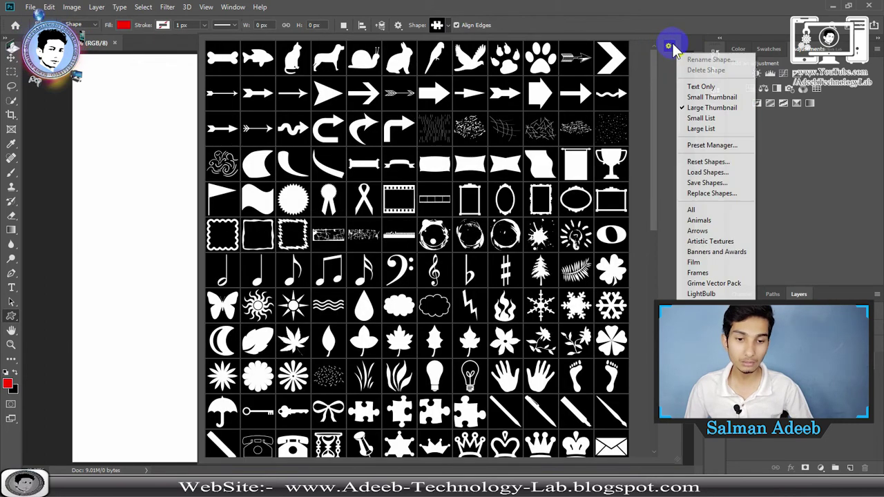
click(710, 163)
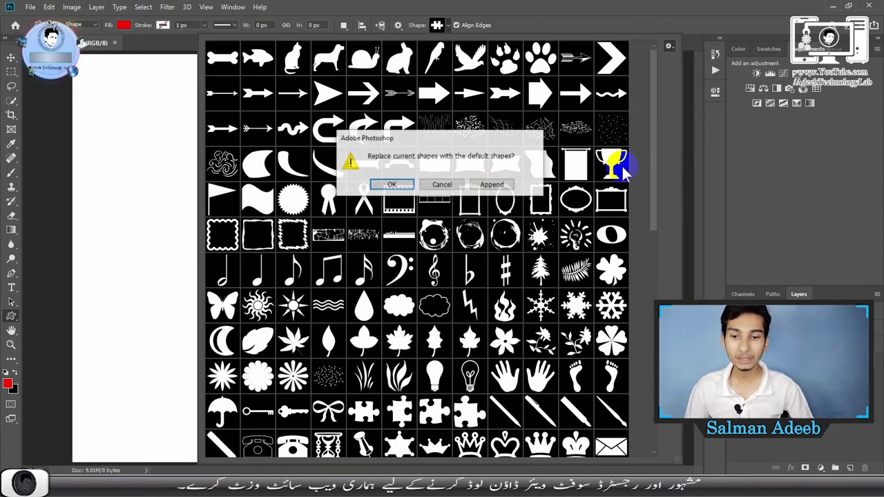
click(392, 184)
click(392, 185)
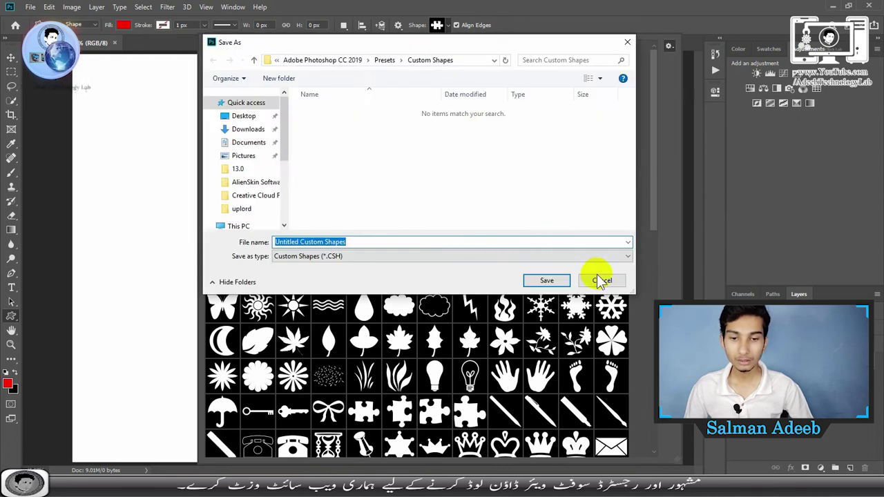
click(599, 279)
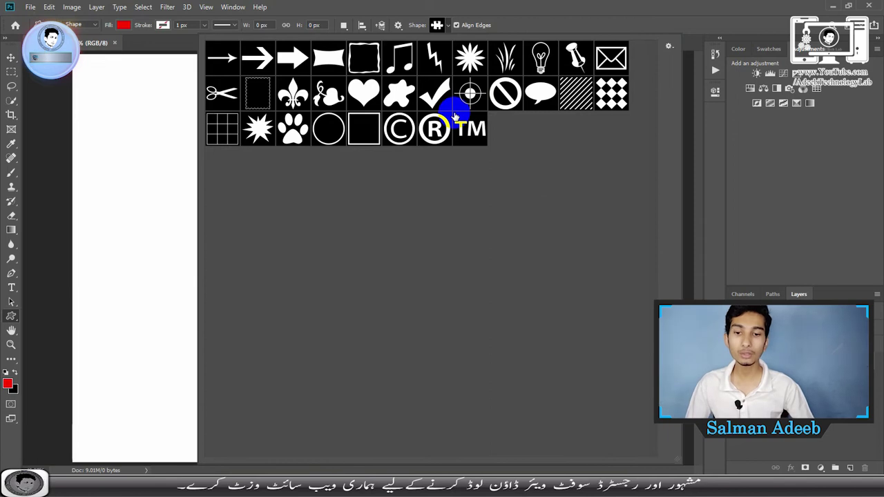
click(668, 46)
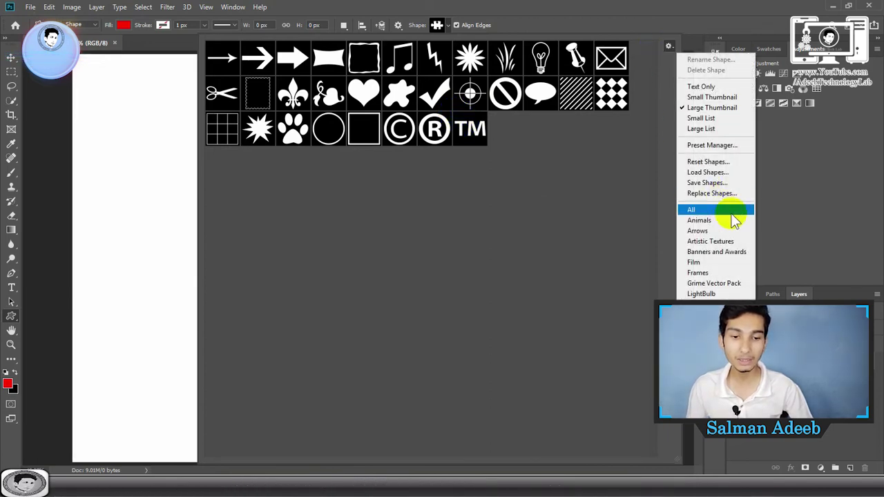
- Load the 'Unlimited Photoshop Shapes in one' file from Downloads into the shape picker
click(436, 222)
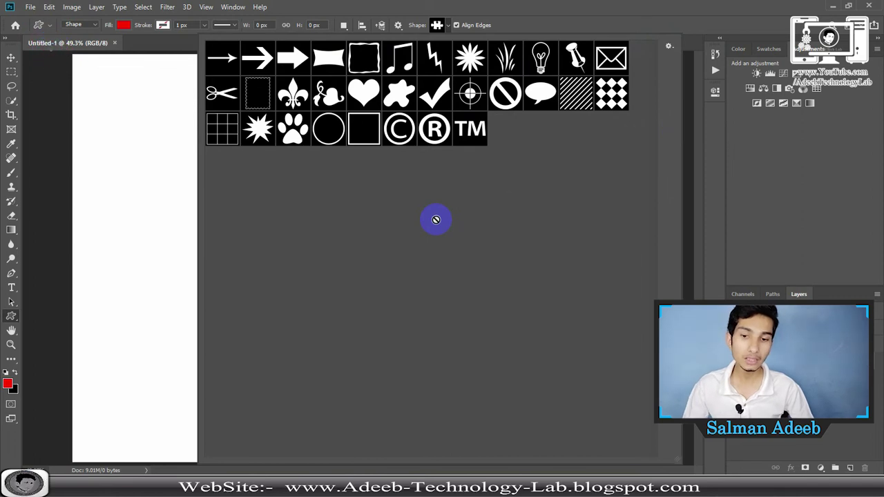
click(668, 47)
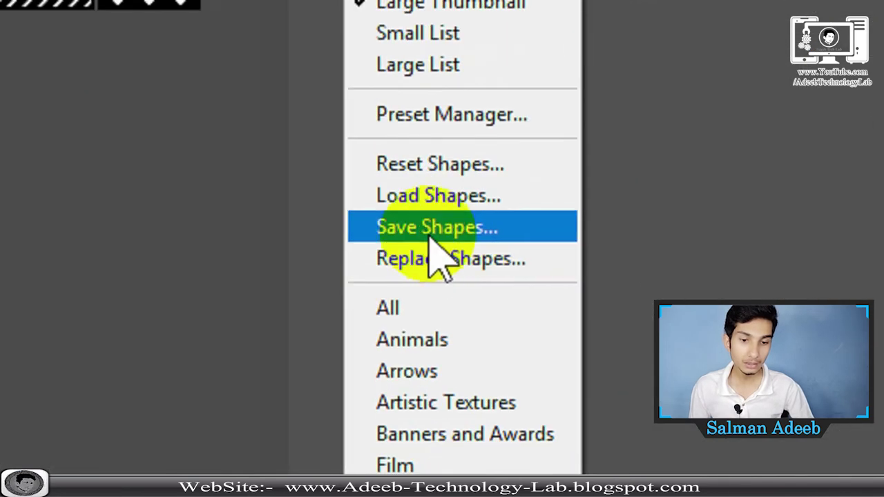
click(503, 200)
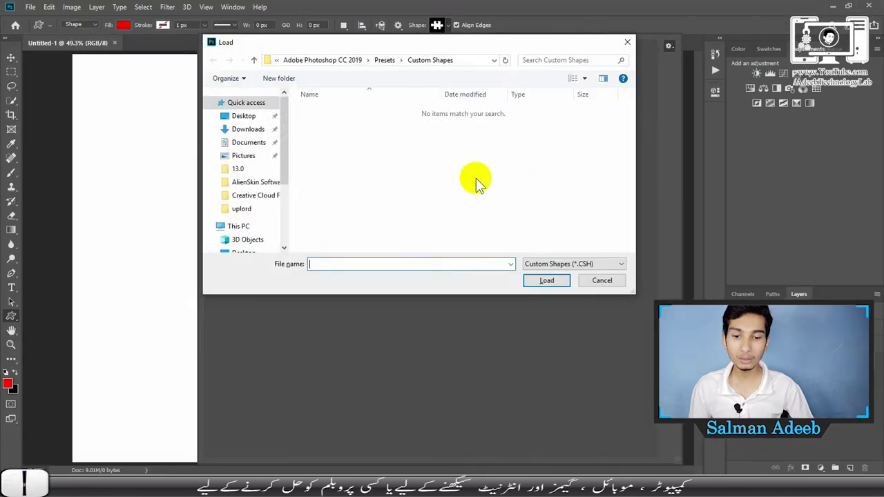
mouse_move(248, 142)
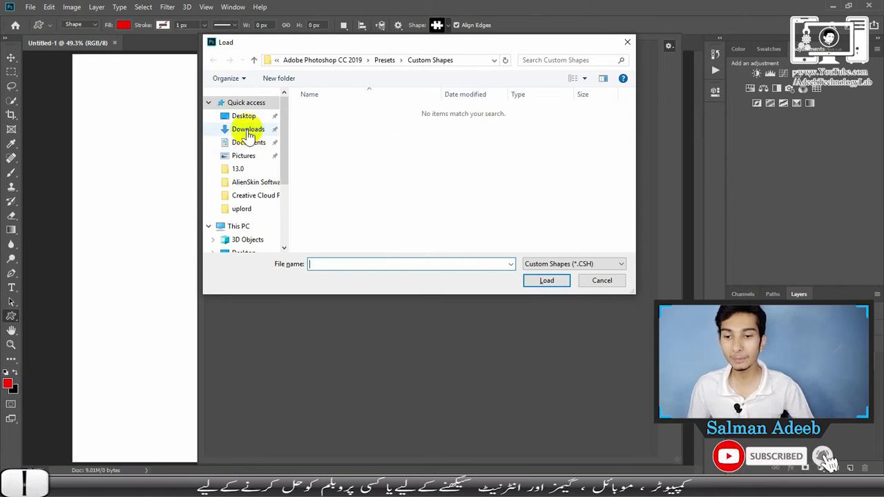
click(248, 132)
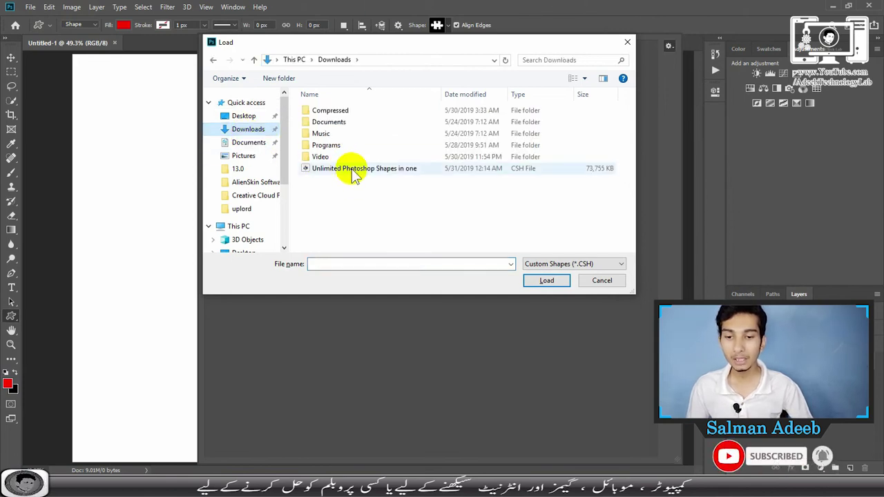
click(353, 171)
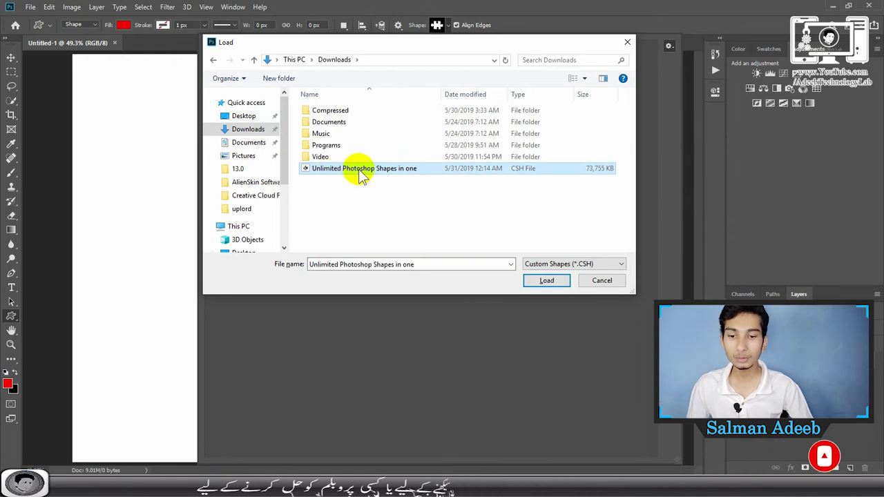
click(548, 281)
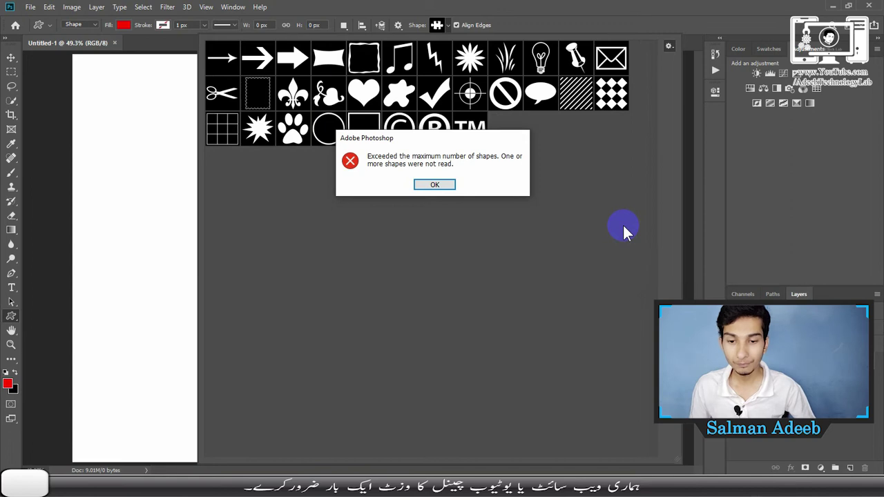
- Dismiss the maximum-shapes warning and scroll the picker down to the brush-stroke shapes
click(435, 184)
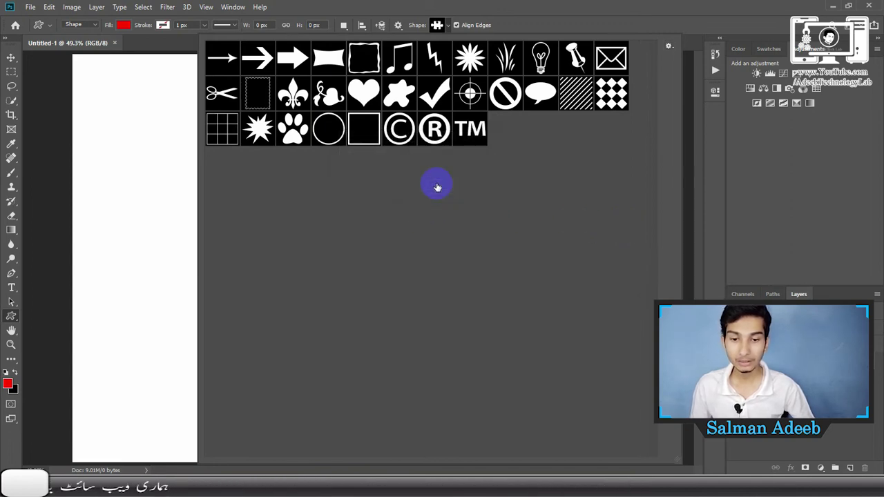
scroll(539, 176, down, 1)
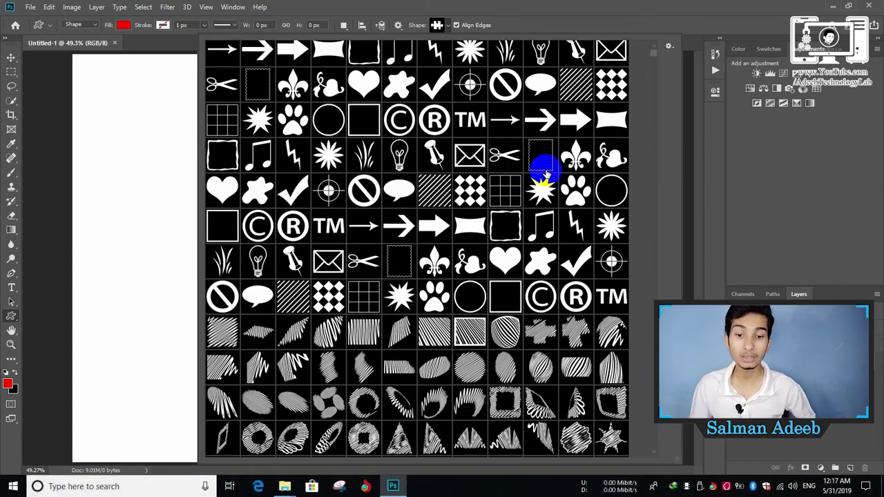
scroll(545, 173, down, 1)
scroll(545, 171, down, 1)
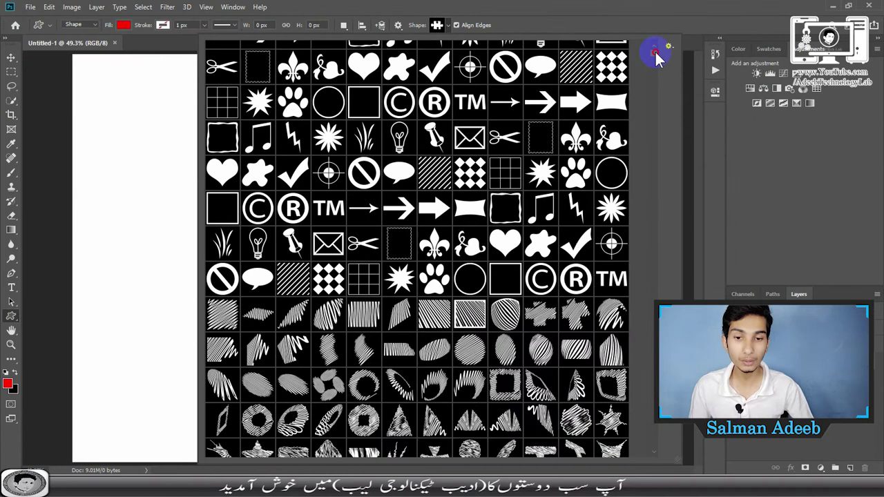
mouse_move(657, 63)
mouse_down()
mouse_move(657, 152)
mouse_move(385, 148)
mouse_move(470, 178)
mouse_up()
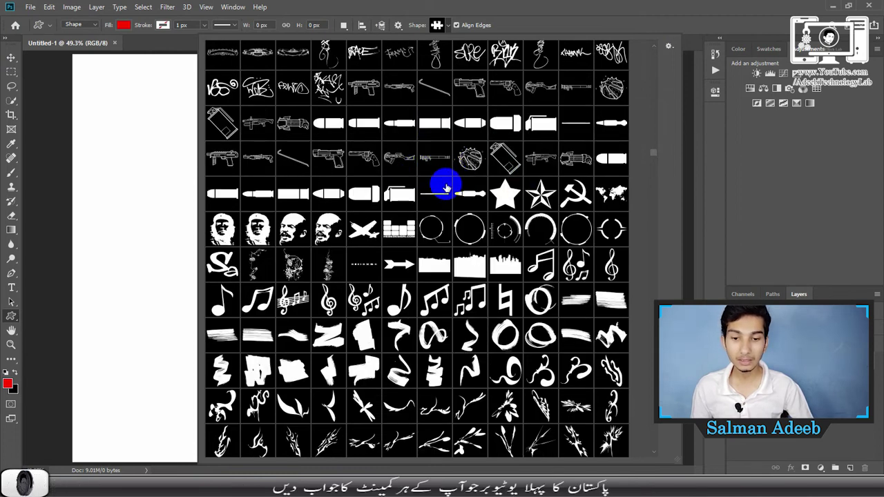
scroll(451, 185, down, 1)
scroll(451, 185, down, 1)
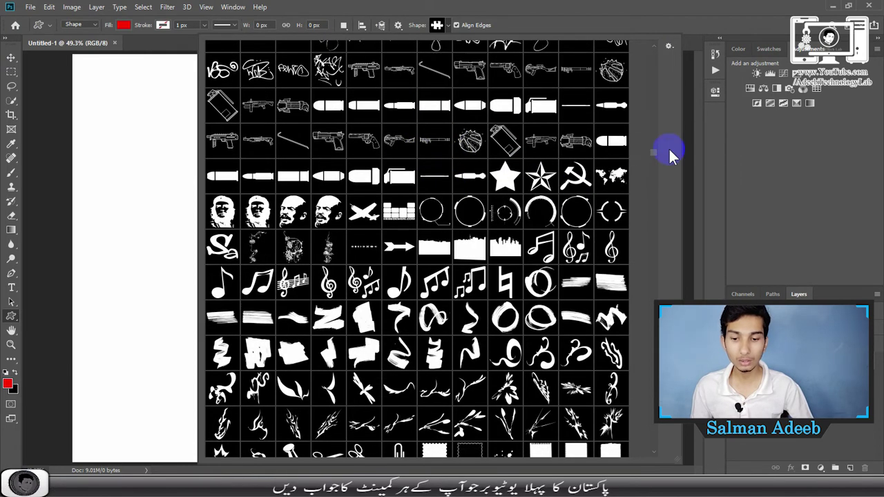
scroll(454, 286, down, 1)
scroll(474, 379, down, 1)
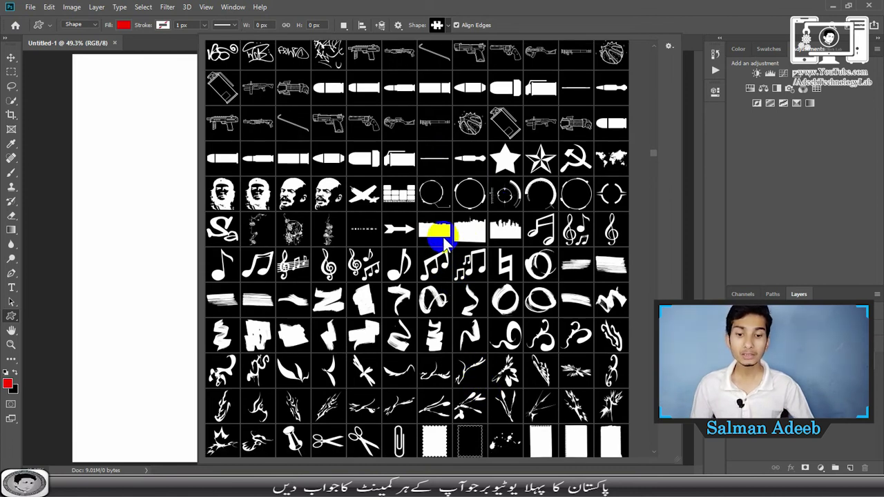
scroll(444, 241, down, 1)
scroll(444, 241, down, 1)
scroll(444, 239, down, 1)
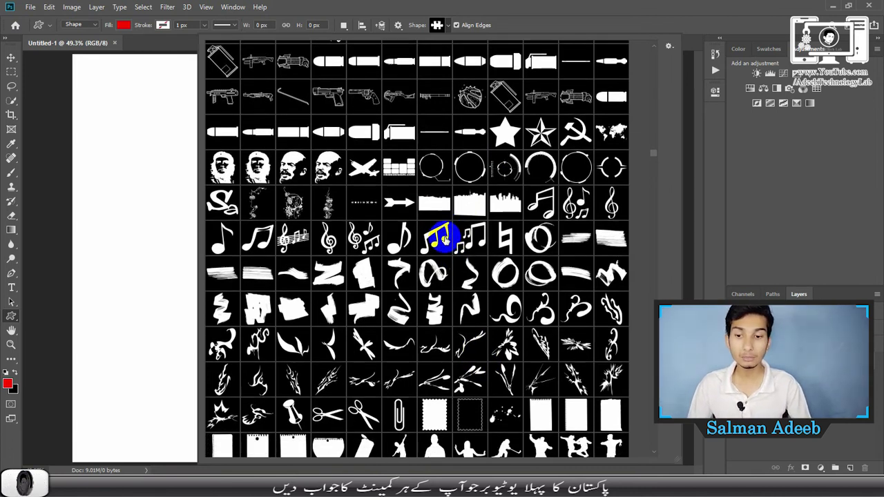
scroll(445, 240, down, 1)
scroll(445, 241, down, 1)
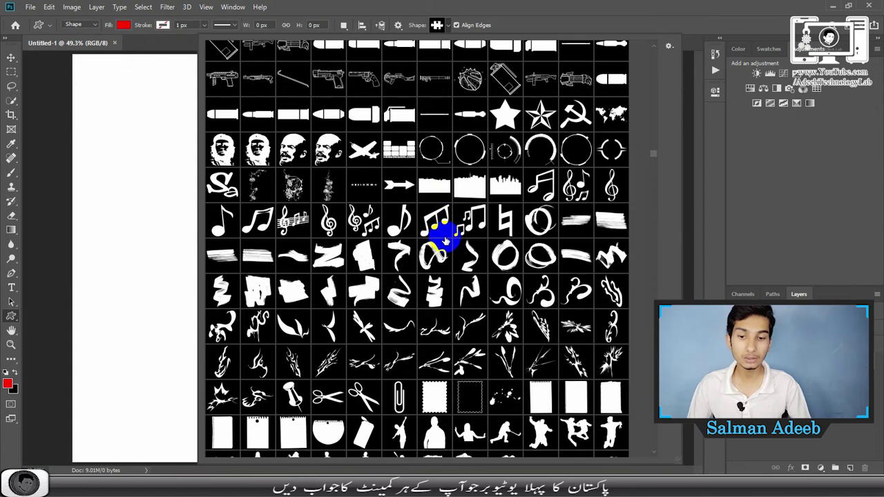
scroll(445, 241, down, 1)
scroll(446, 244, down, 1)
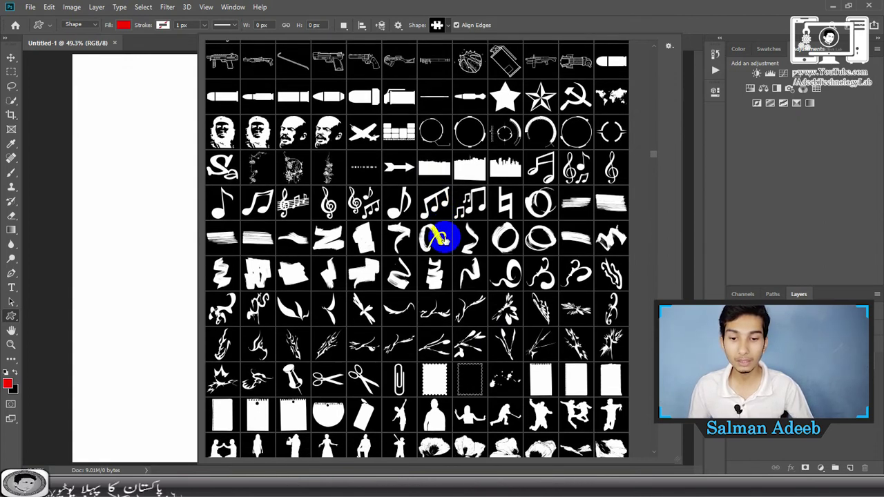
scroll(504, 190, down, 1)
scroll(474, 182, down, 1)
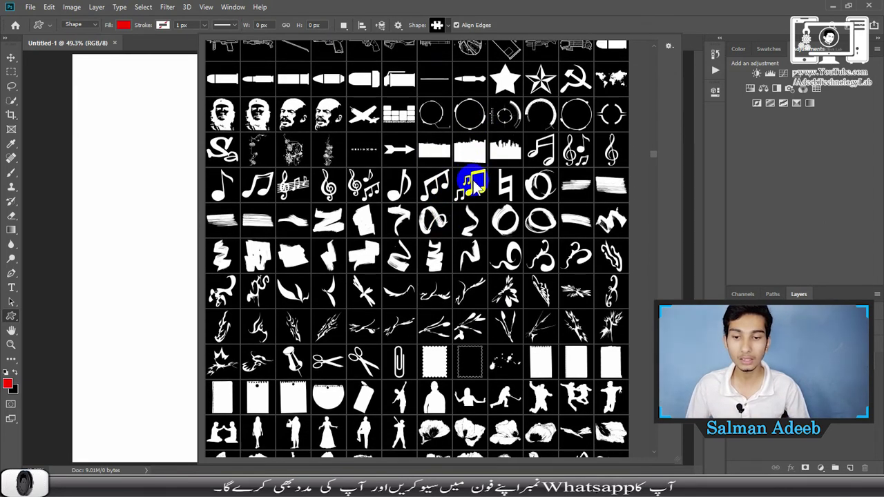
scroll(476, 188, down, 1)
scroll(474, 184, down, 1)
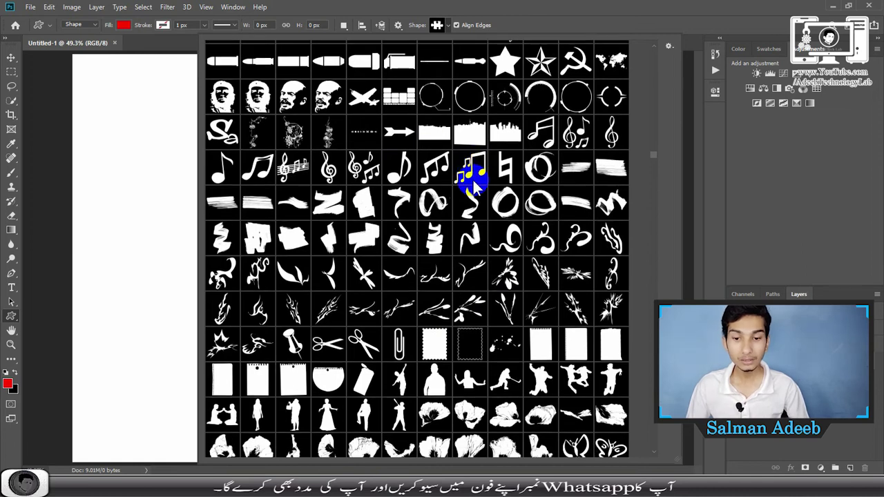
scroll(474, 185, down, 1)
scroll(473, 185, down, 1)
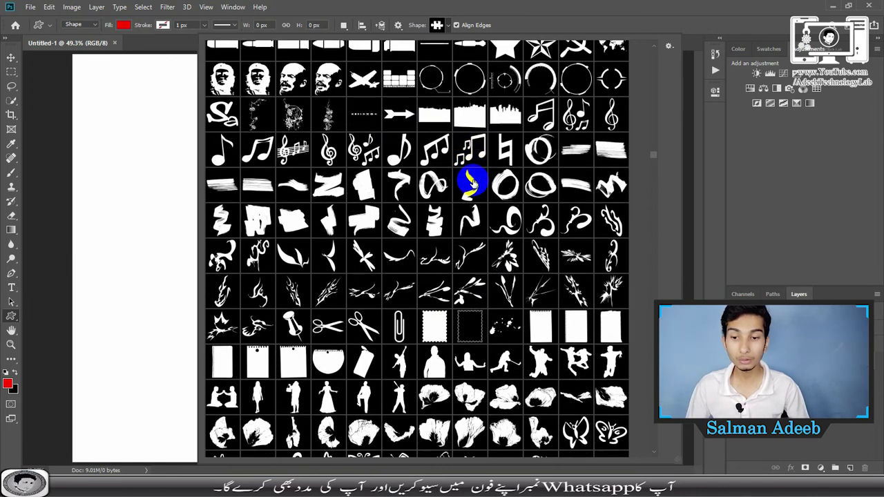
scroll(472, 184, down, 1)
scroll(472, 183, down, 1)
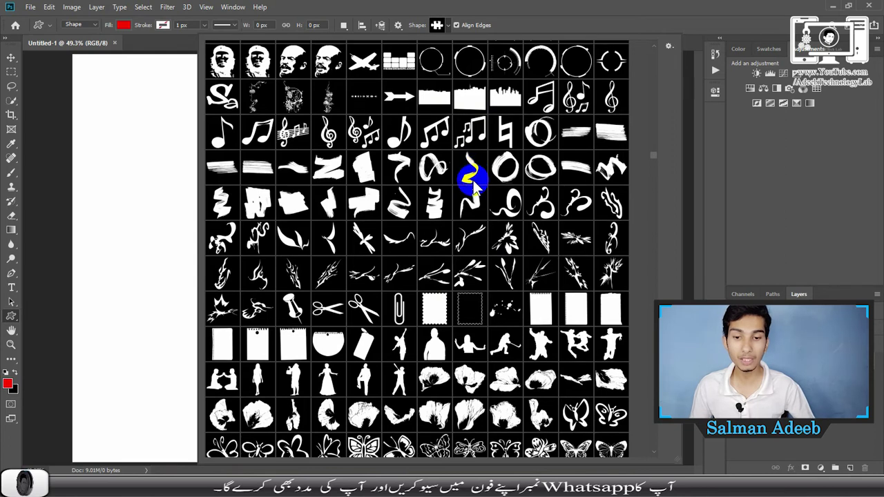
scroll(474, 187, down, 1)
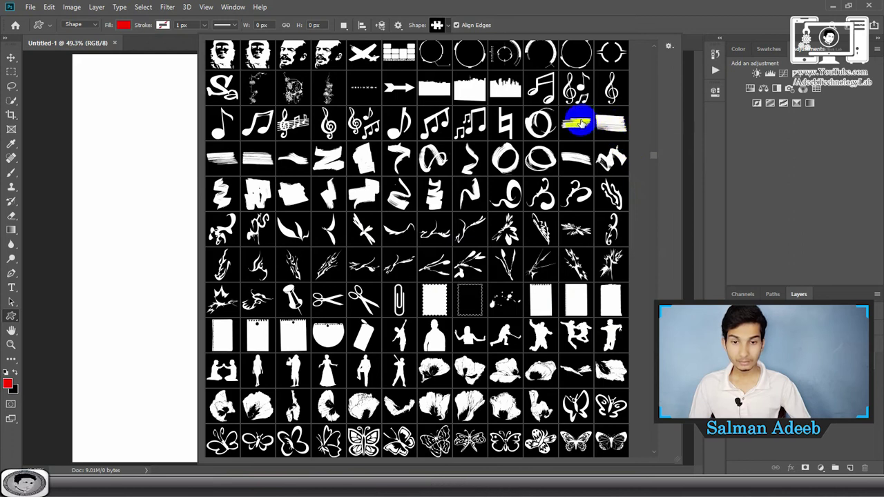
- Draw a large black brush-stroke shape across the upper middle of the canvas, nudged slightly lower
double_click(458, 224)
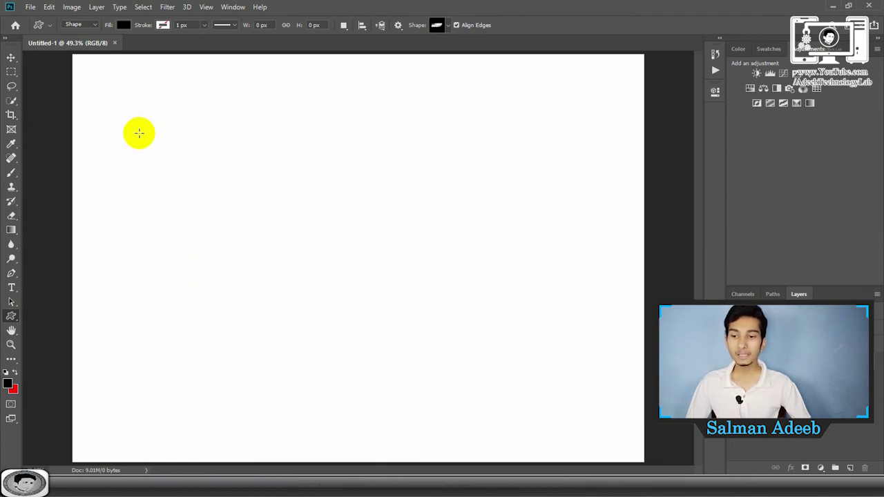
mouse_move(136, 141)
mouse_down()
mouse_move(348, 274)
mouse_move(382, 284)
mouse_move(242, 234)
mouse_move(562, 259)
mouse_move(580, 284)
mouse_move(532, 292)
mouse_move(502, 324)
mouse_move(393, 390)
mouse_up()
mouse_move(323, 330)
mouse_down()
mouse_move(493, 306)
mouse_move(500, 346)
mouse_move(520, 300)
mouse_move(587, 280)
mouse_move(598, 280)
mouse_move(585, 309)
mouse_move(598, 315)
mouse_up()
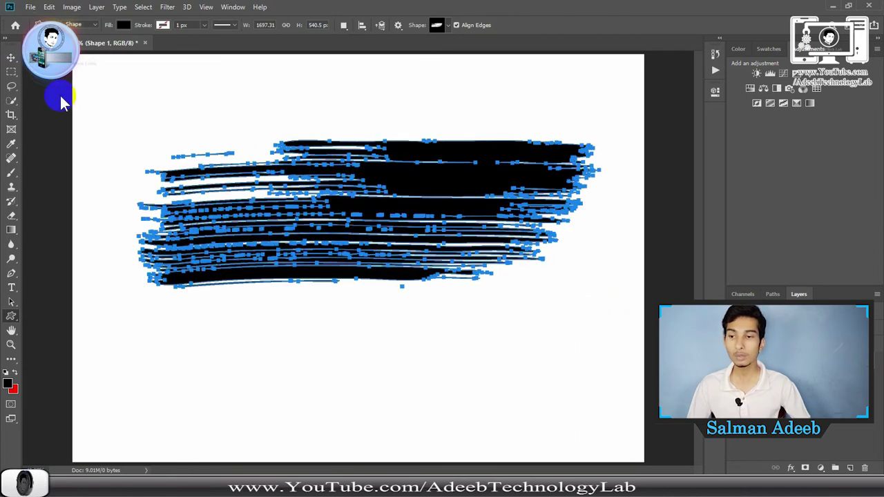
click(12, 59)
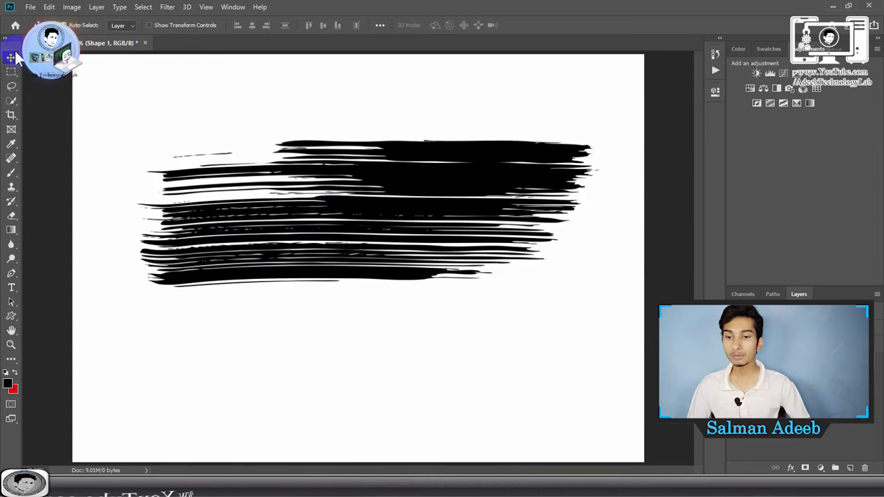
drag(444, 186, 461, 198)
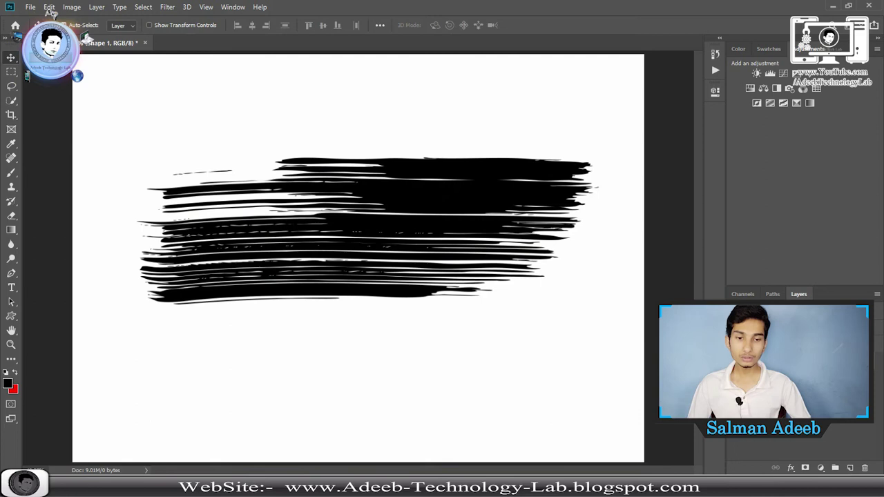
- In Shape 1's Layer Style, enable Drop Shadow and add a white Color Overlay
double_click(587, 148)
mouse_move(657, 74)
mouse_down()
mouse_move(511, 206)
mouse_move(487, 213)
mouse_up()
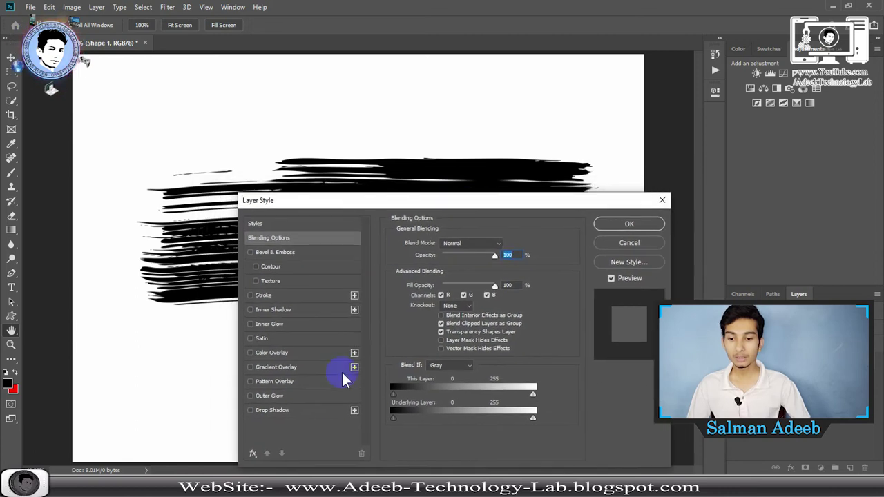
click(255, 410)
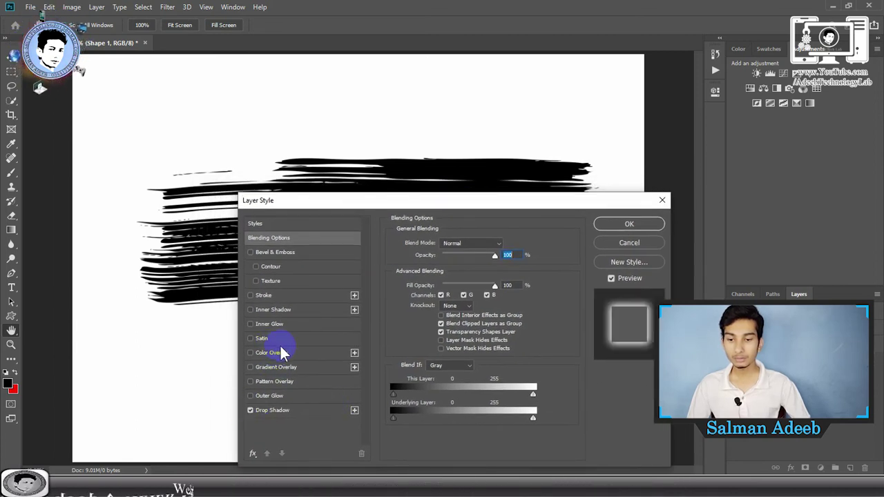
click(251, 352)
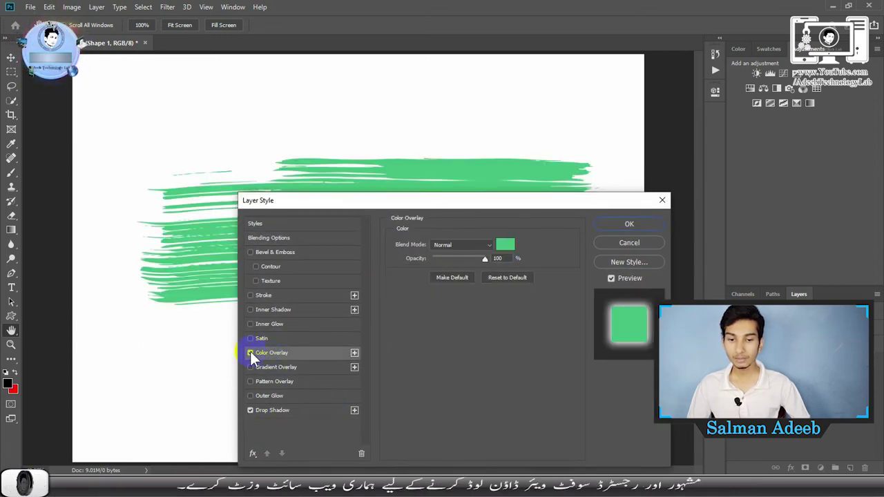
click(251, 353)
click(268, 354)
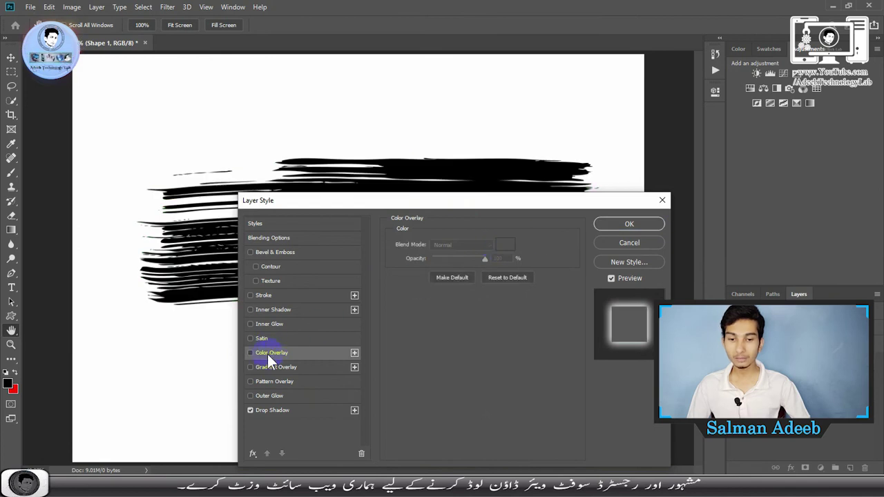
click(505, 245)
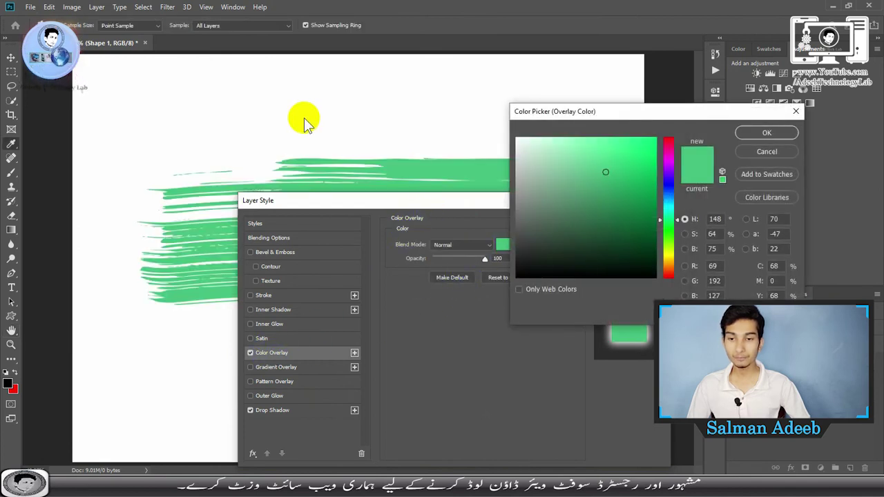
click(253, 98)
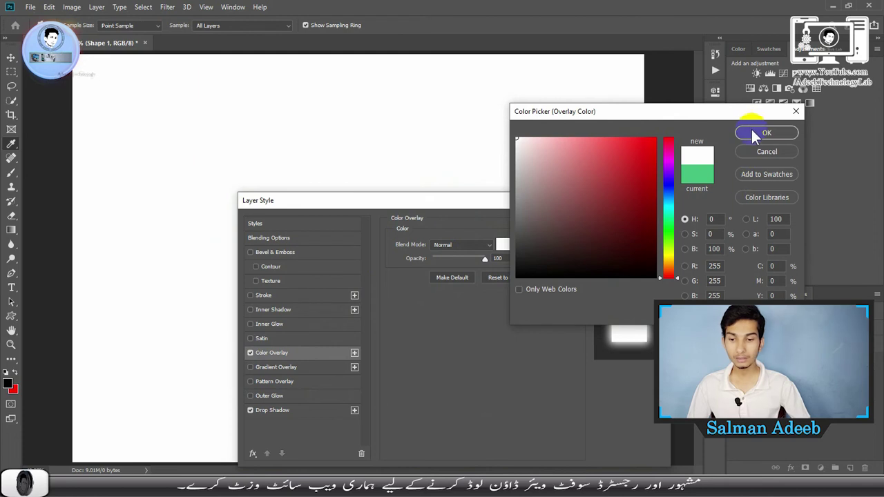
click(765, 133)
- Set the Drop Shadow colour to pure black
click(273, 410)
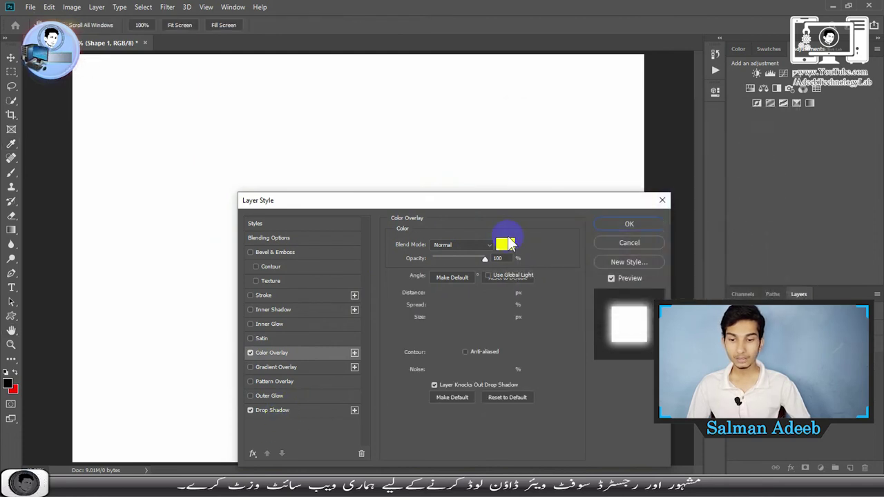
click(504, 244)
click(561, 208)
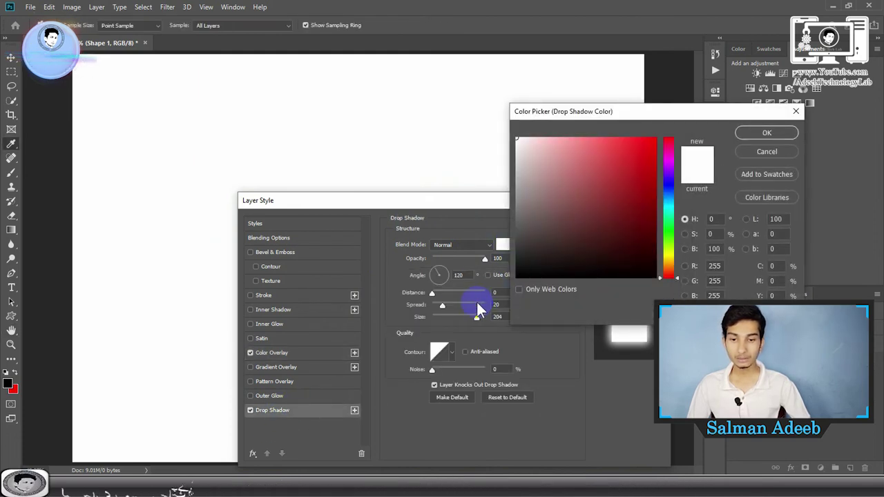
click(518, 277)
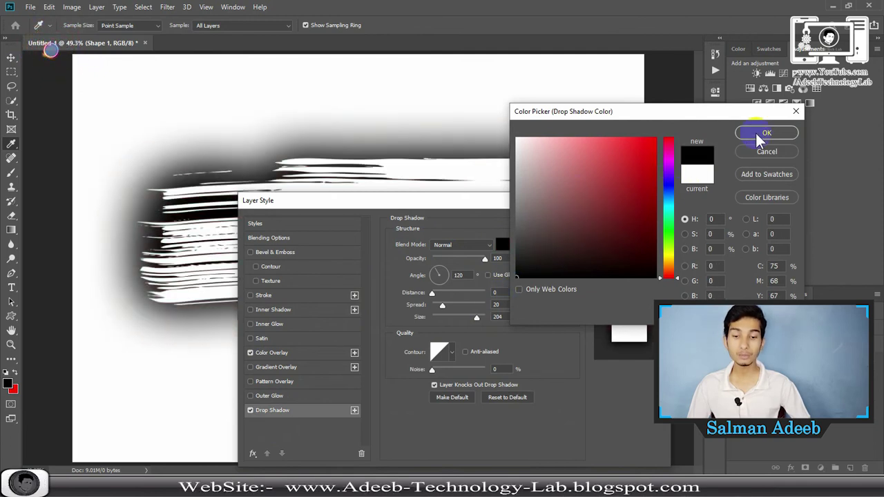
- Reduce the drop shadow spread to 34%, apply the style, and nudge the shape slightly down
key(Return)
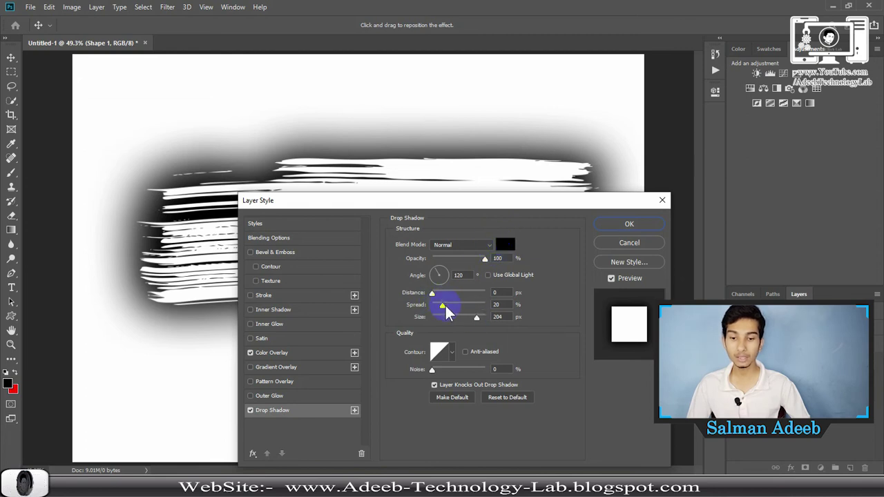
mouse_move(445, 311)
mouse_down()
mouse_move(456, 312)
mouse_move(440, 317)
mouse_up()
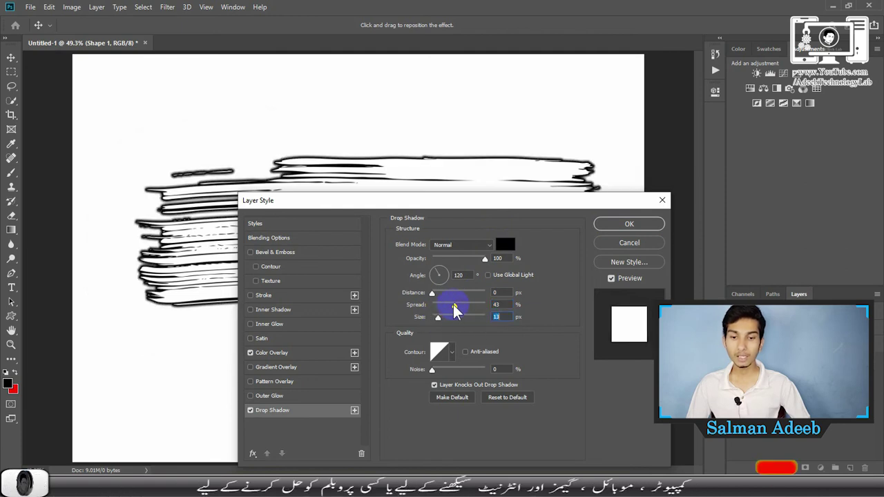
drag(457, 306, 439, 306)
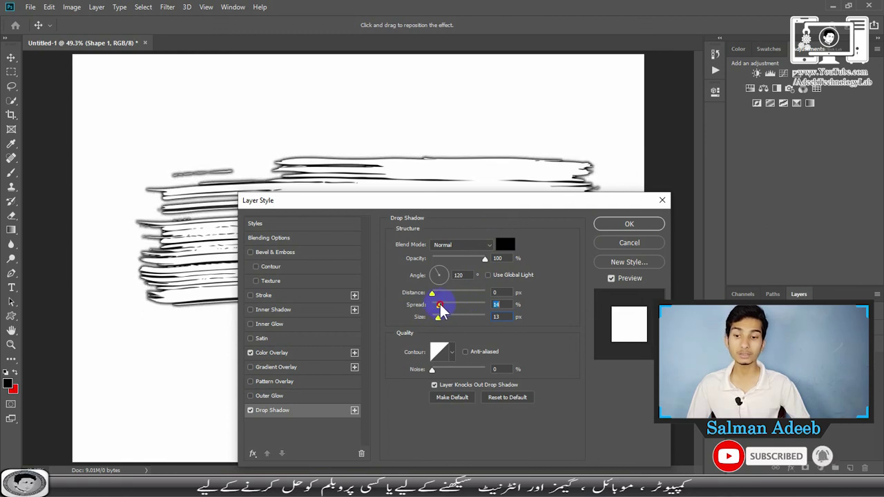
click(630, 224)
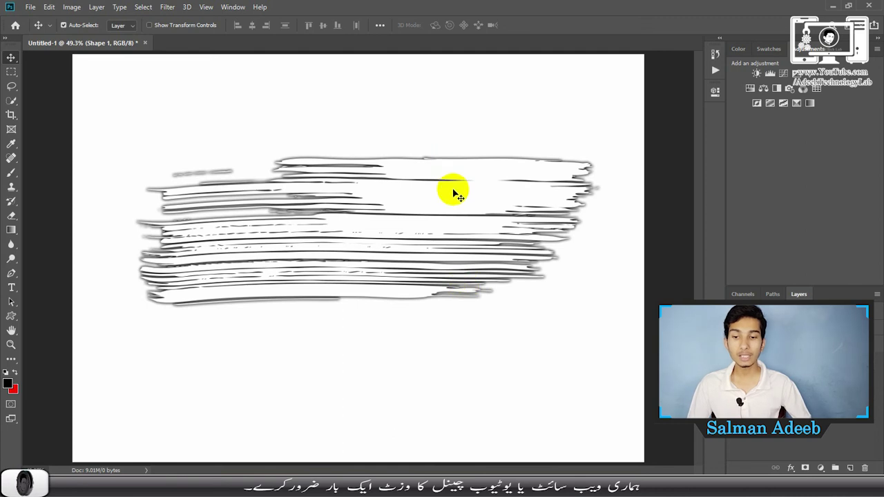
drag(451, 199, 453, 205)
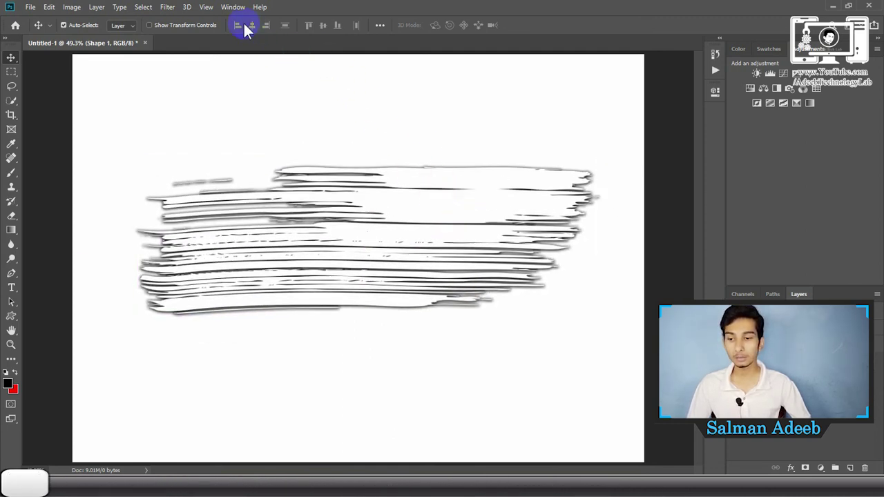
click(11, 317)
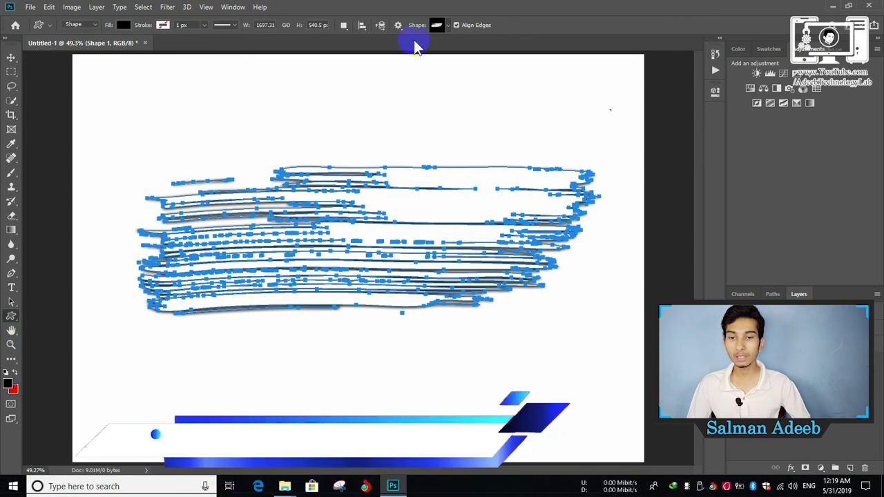
click(447, 25)
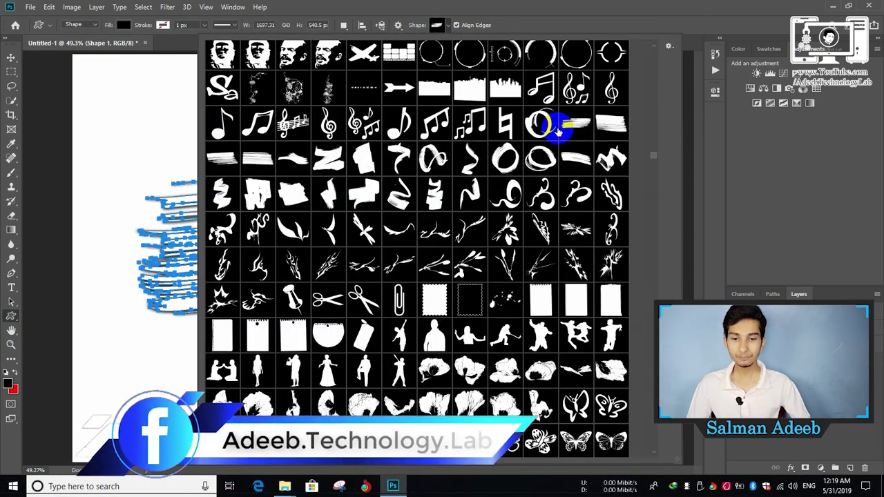
scroll(542, 176, down, 1)
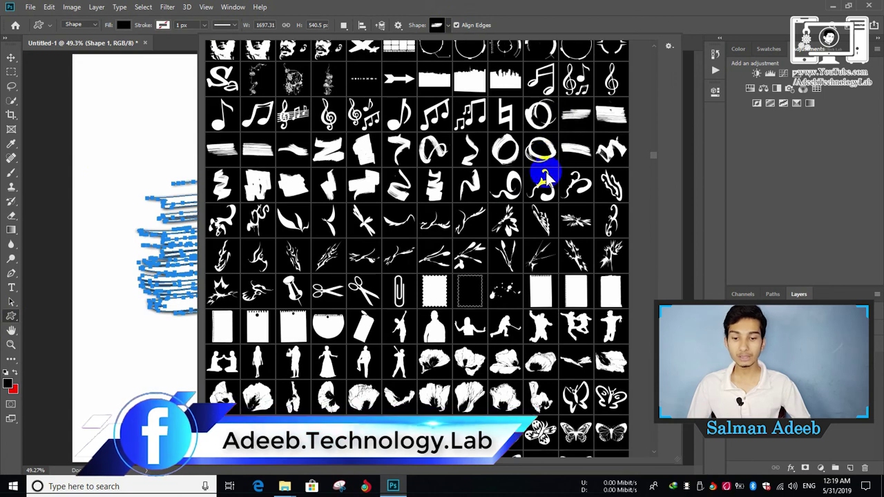
scroll(480, 299, down, 1)
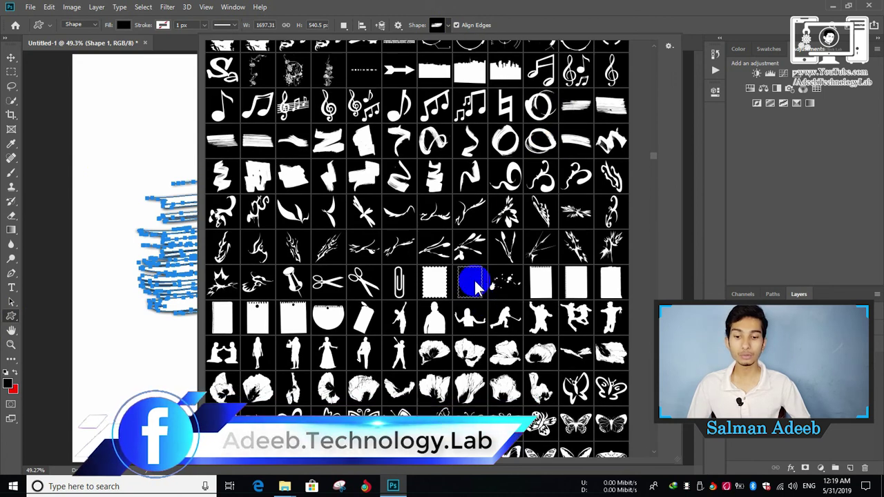
scroll(477, 290, down, 1)
scroll(475, 285, down, 1)
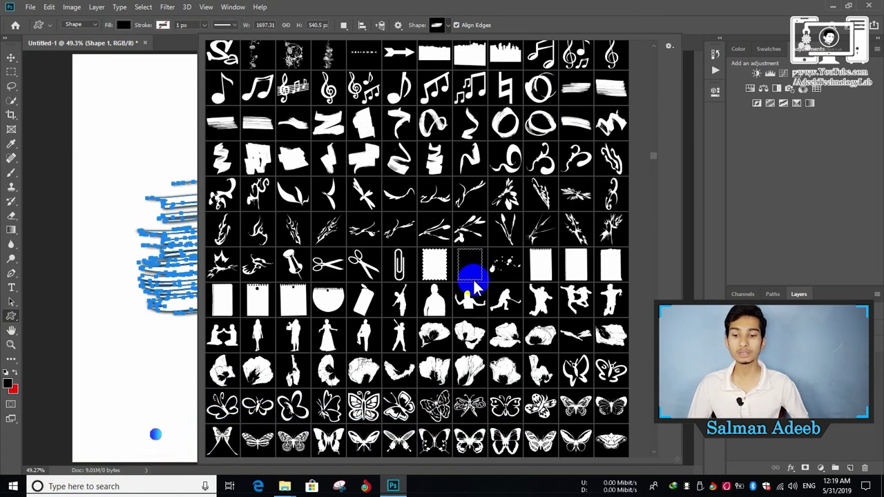
scroll(475, 286, down, 1)
scroll(473, 286, down, 1)
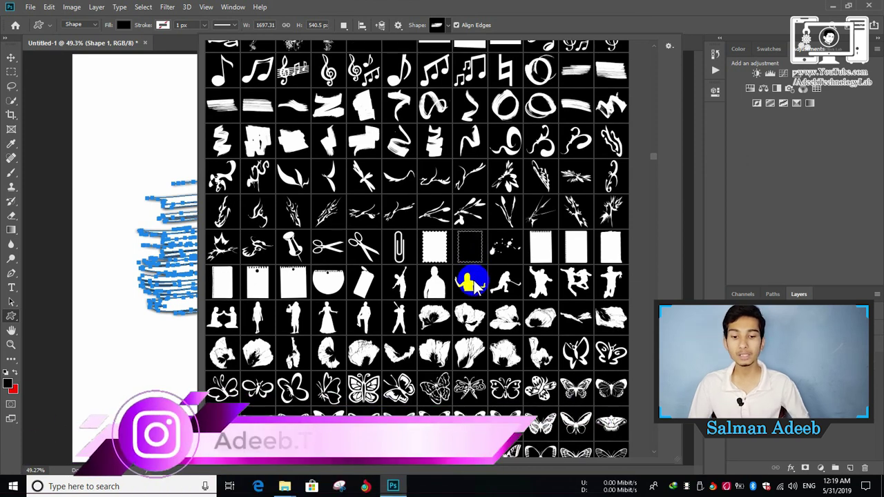
scroll(475, 287, down, 1)
scroll(475, 285, down, 1)
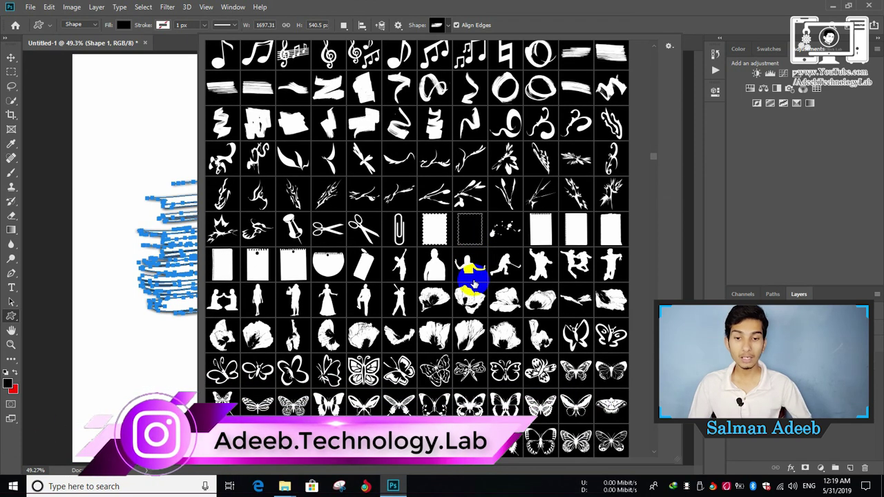
scroll(474, 284, down, 1)
scroll(520, 199, down, 1)
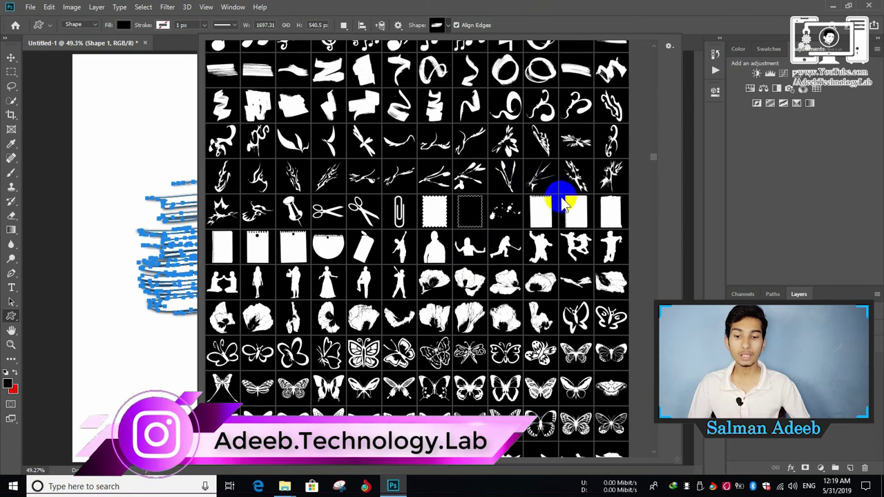
scroll(539, 214, down, 1)
scroll(560, 207, down, 1)
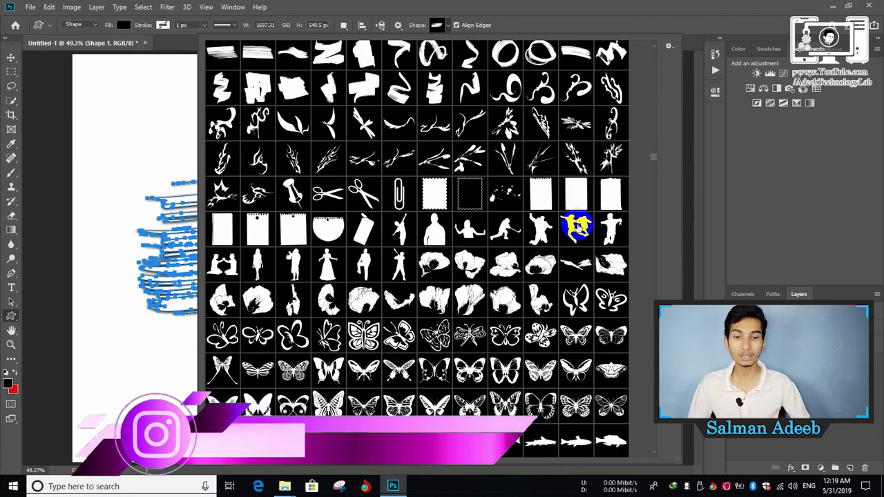
scroll(666, 173, down, 1)
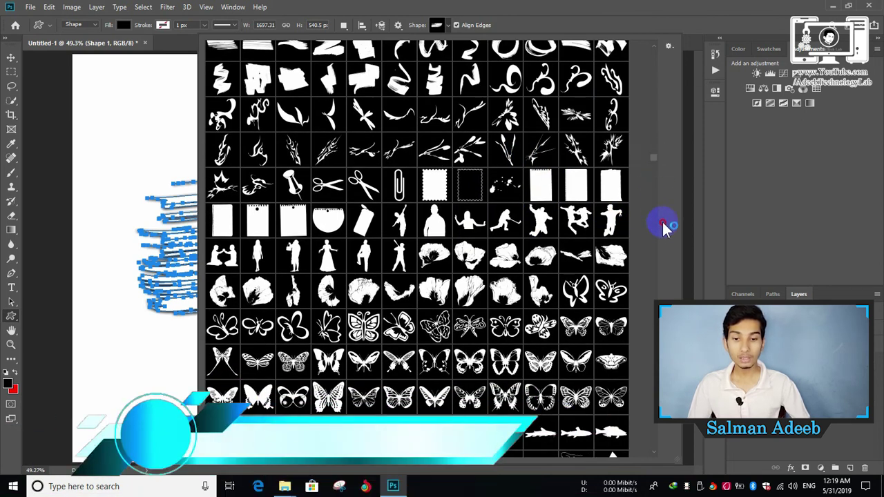
scroll(656, 241, down, 1)
click(654, 245)
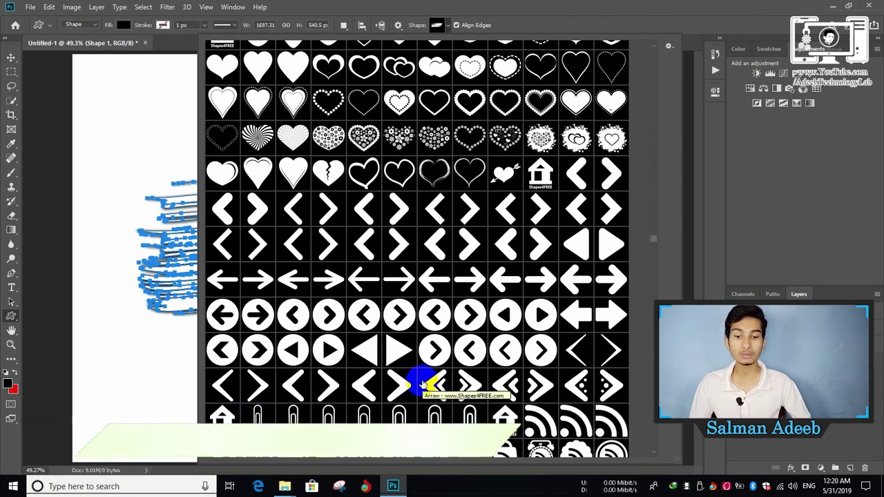
scroll(490, 366, down, 3)
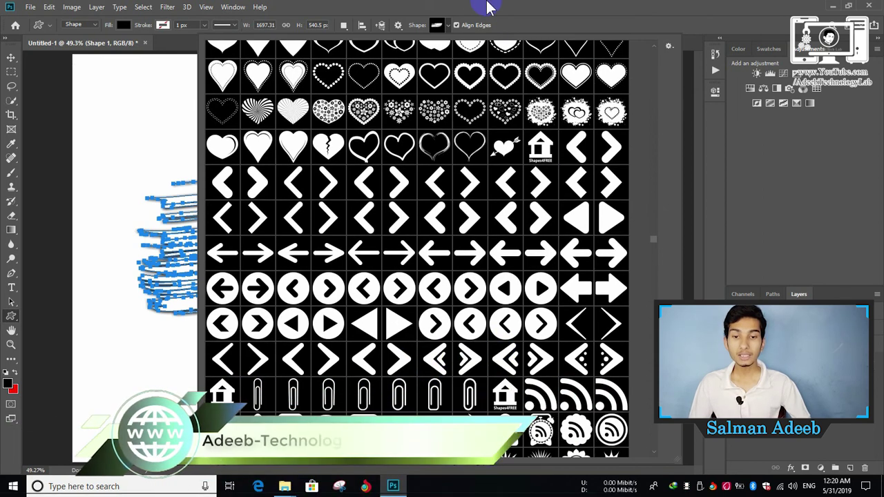
click(531, 7)
- Minimise Photoshop so the Windows desktop shows
click(833, 6)
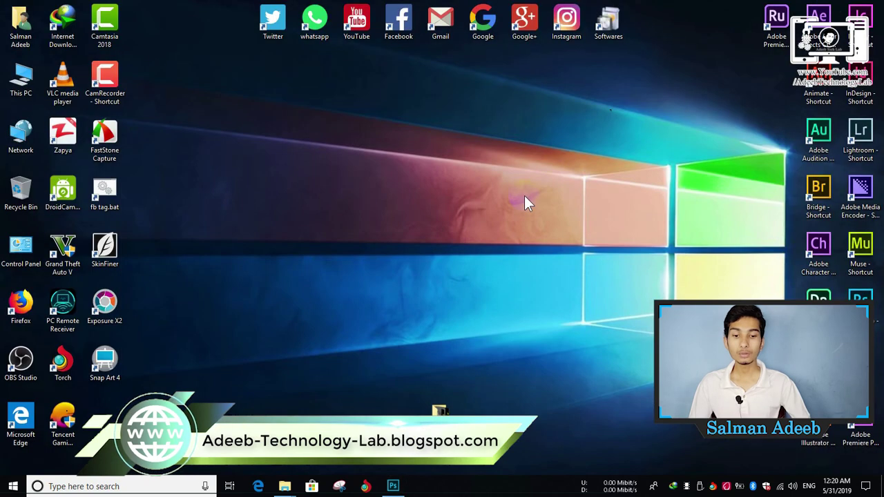